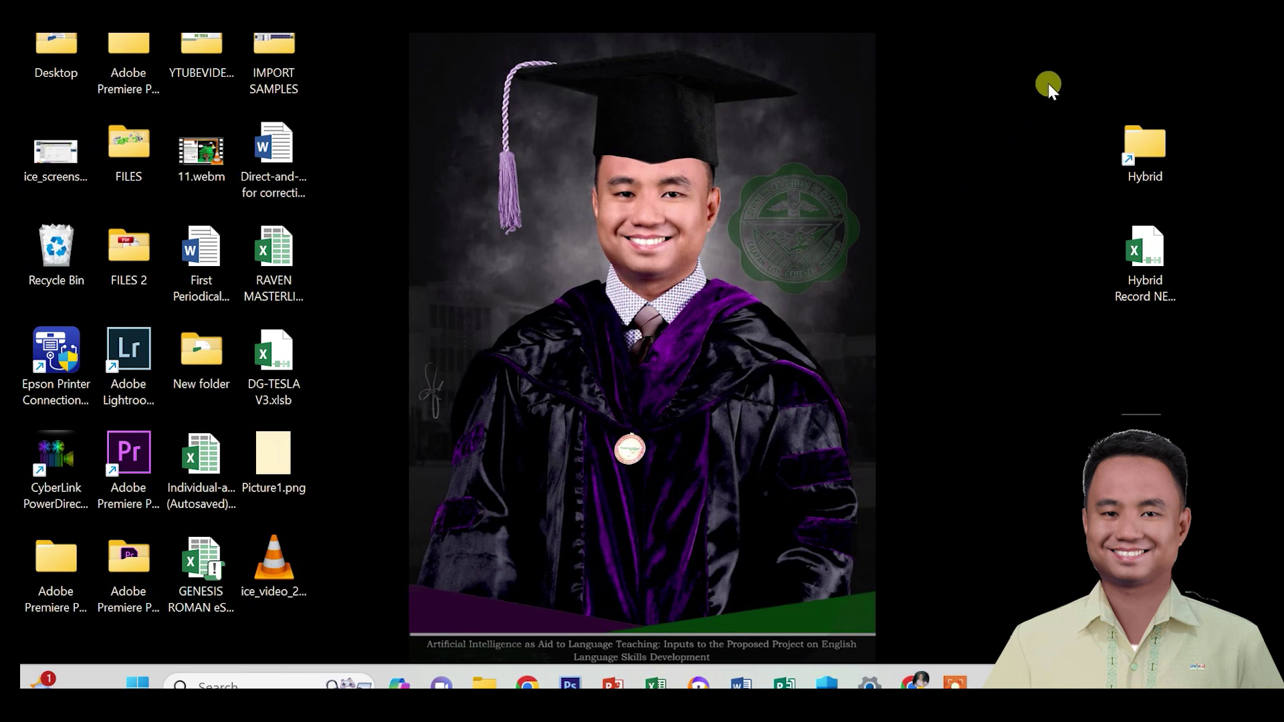
Open Hybrid Record NEO Pro 4.0.0.7L.xlsb from the desktop in Excel.
drag(1049, 83, 1219, 199)
click(1072, 124)
click(1154, 253)
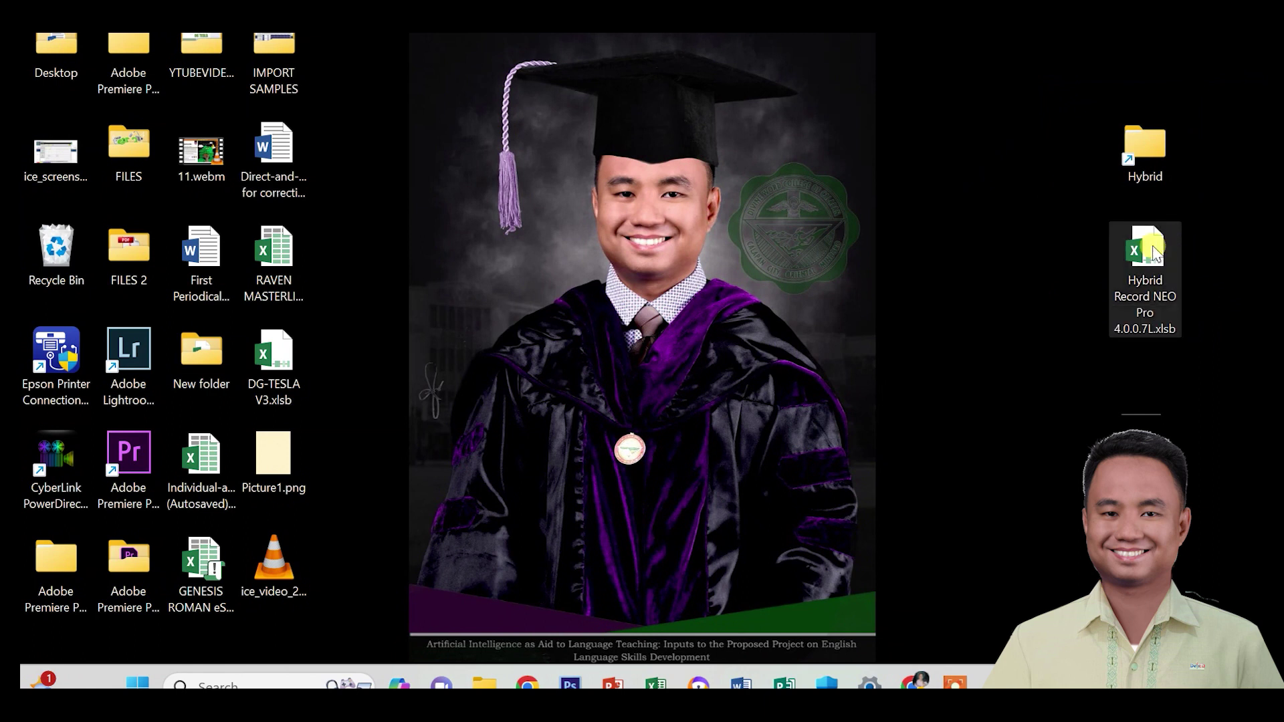
click(1062, 248)
right_click(1147, 261)
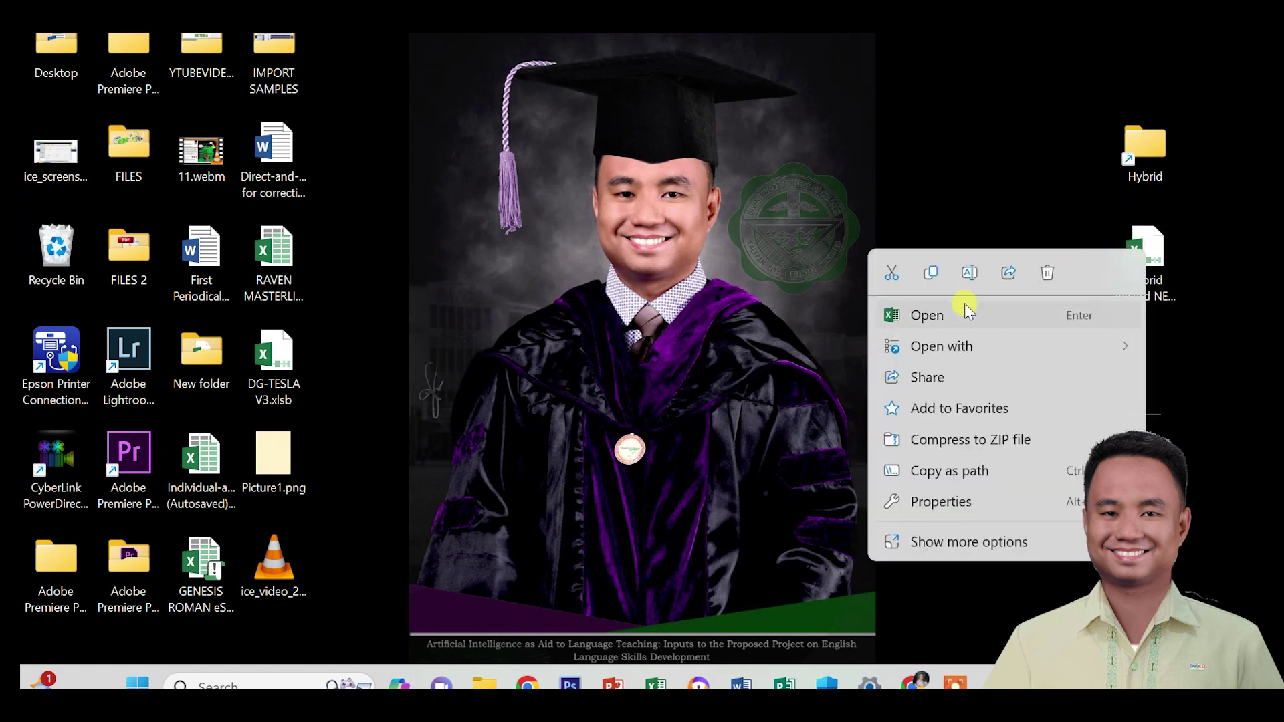
click(947, 311)
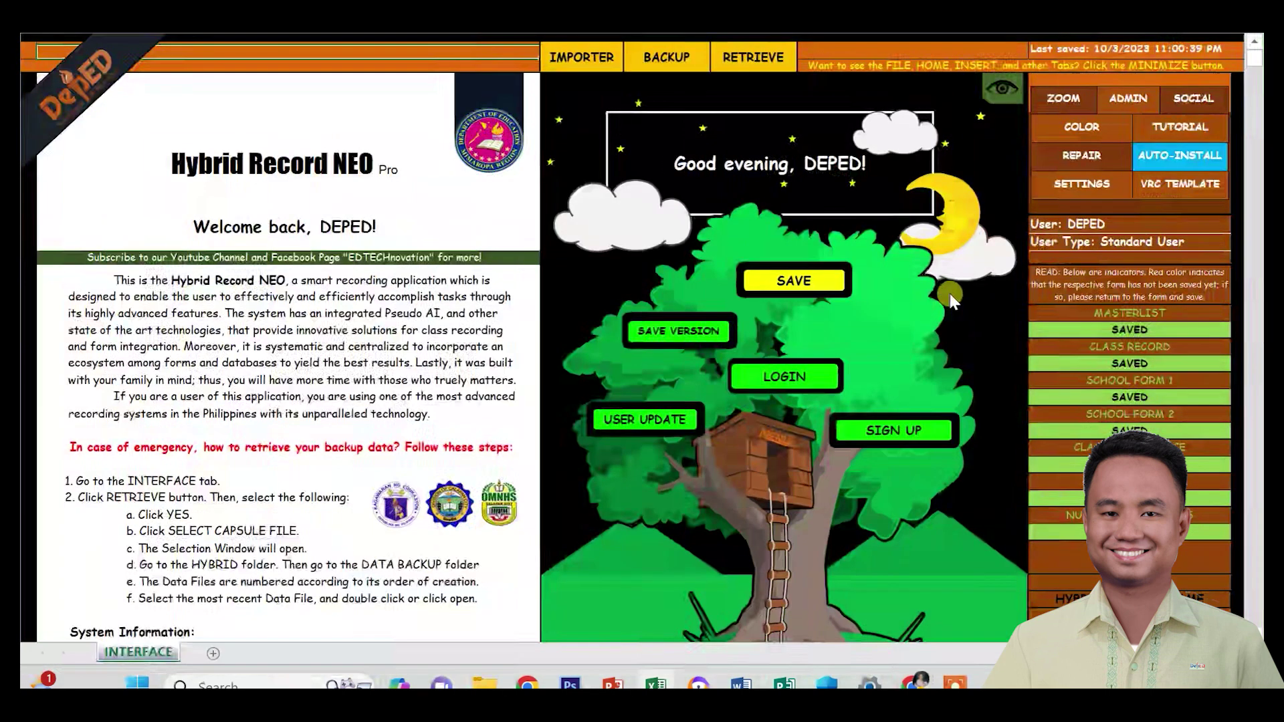
Log in for Junior/Elementary with the account username and password.
click(785, 379)
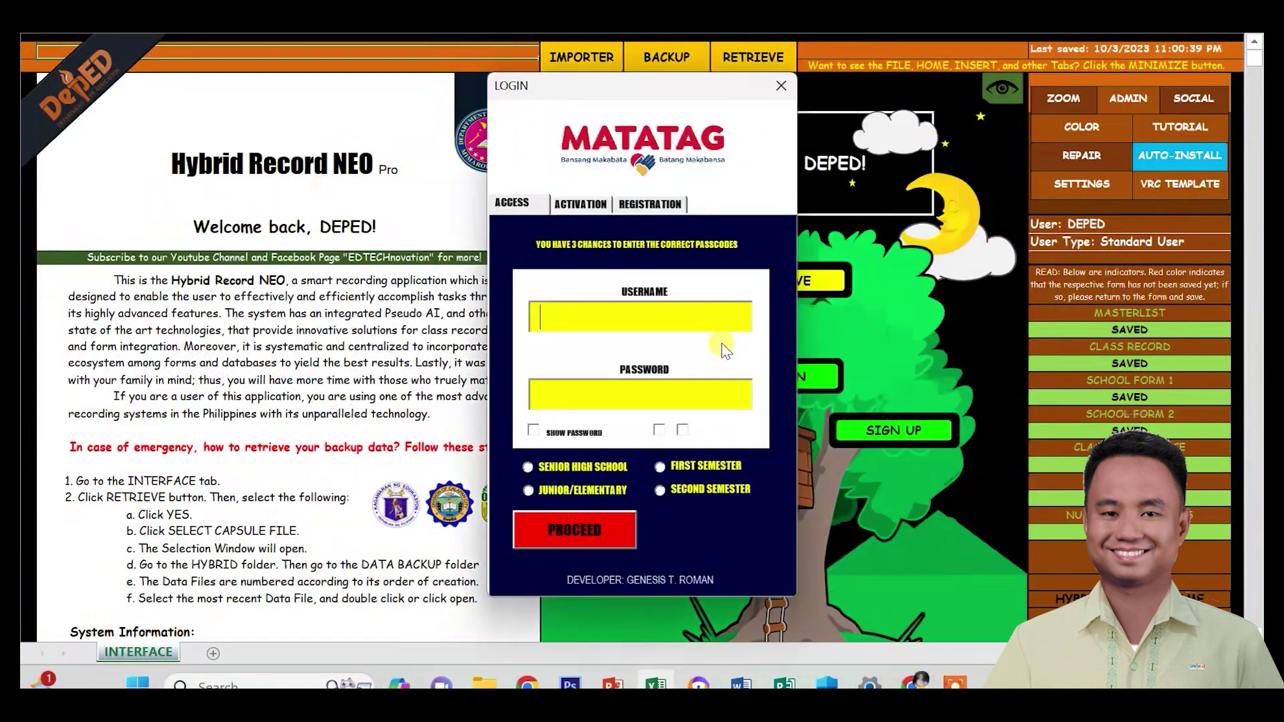
text(DEPED)
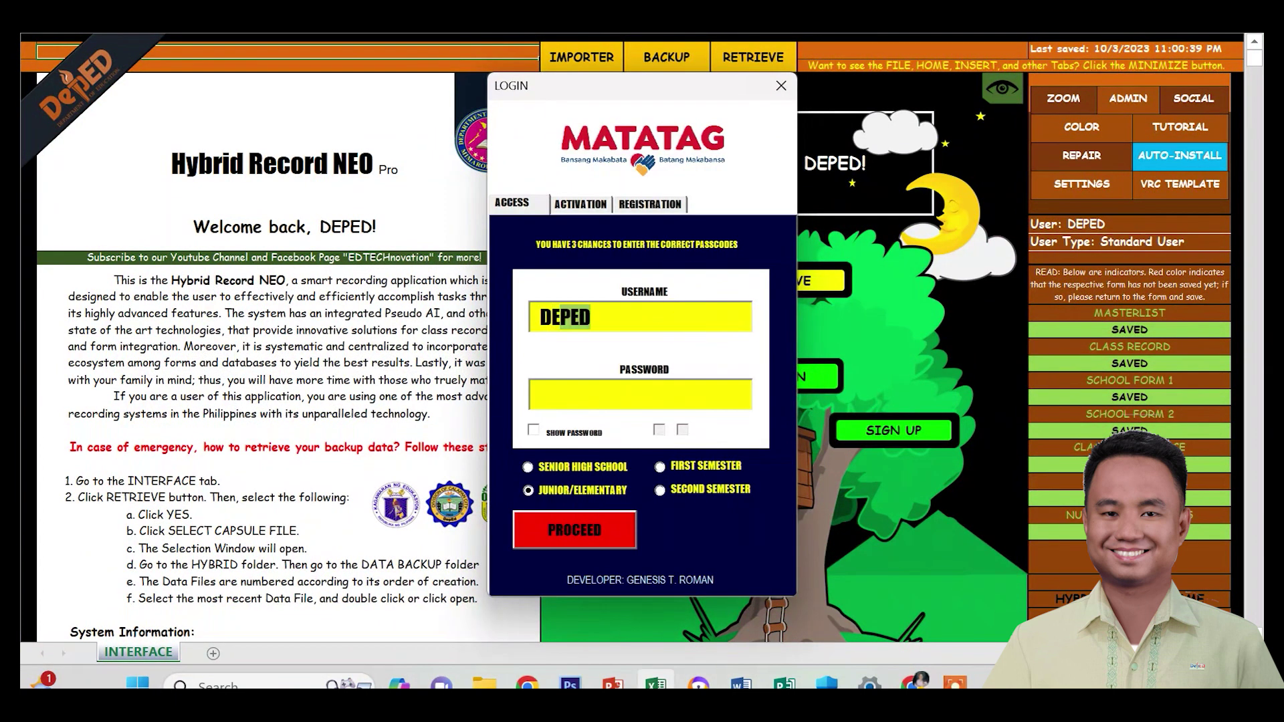
key(Tab)
text(****)
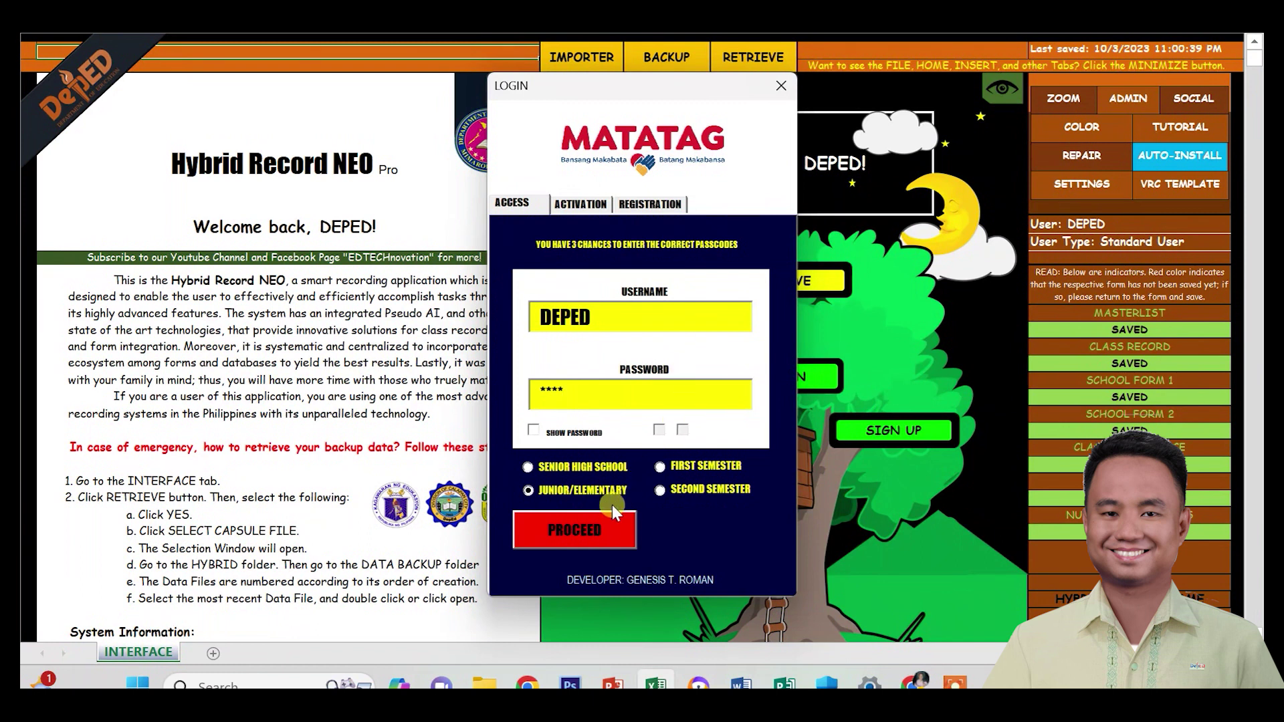
click(575, 529)
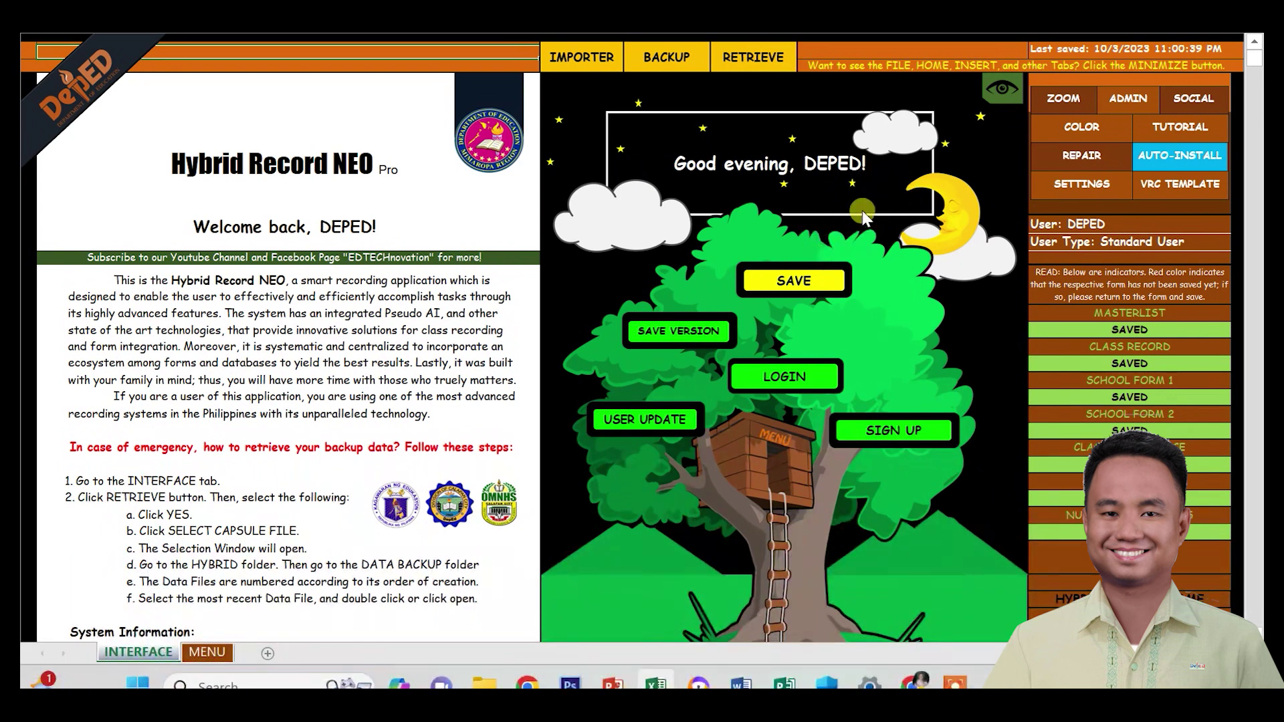
Save the class record with a data backup, then close the workbook choosing Don't Save.
click(807, 289)
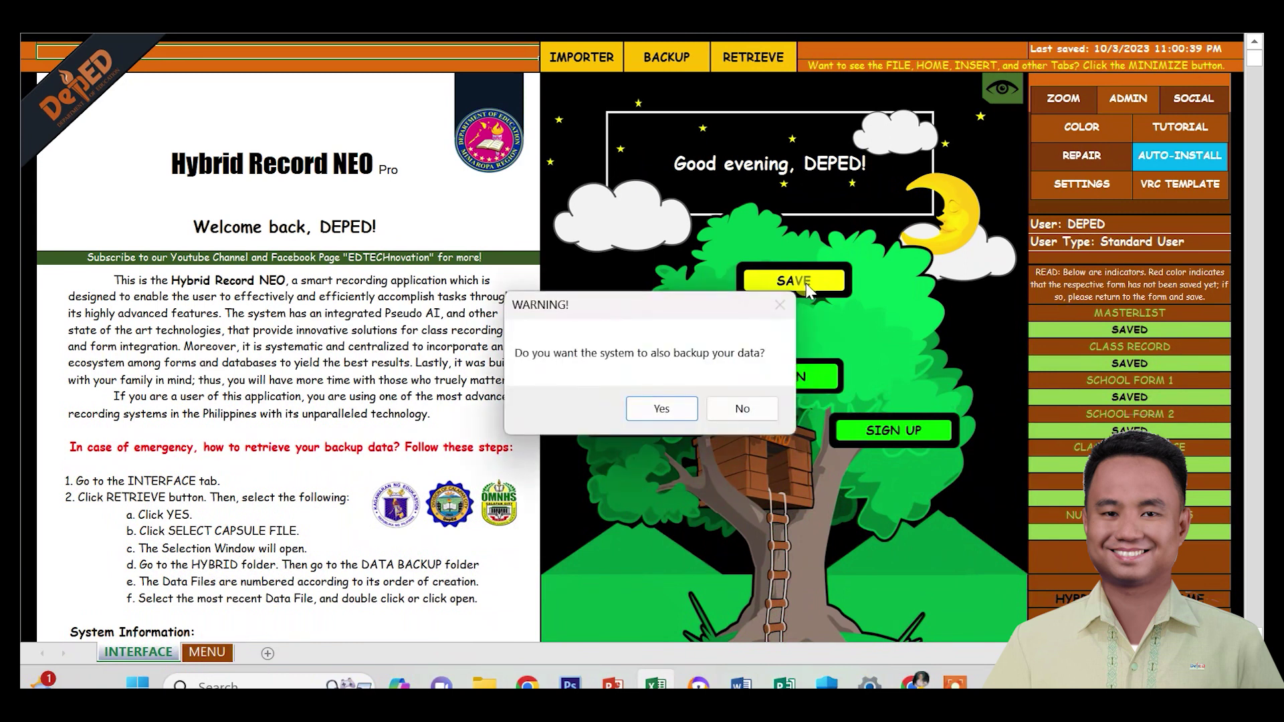
click(659, 409)
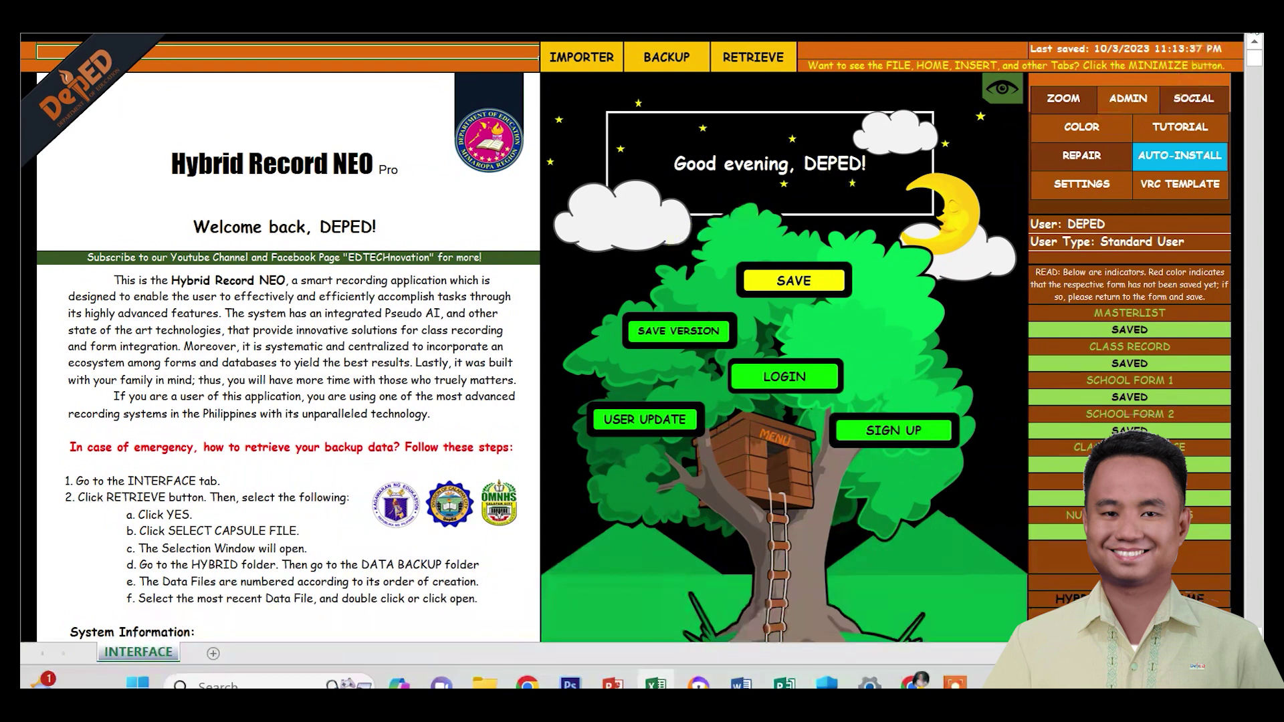
click(648, 499)
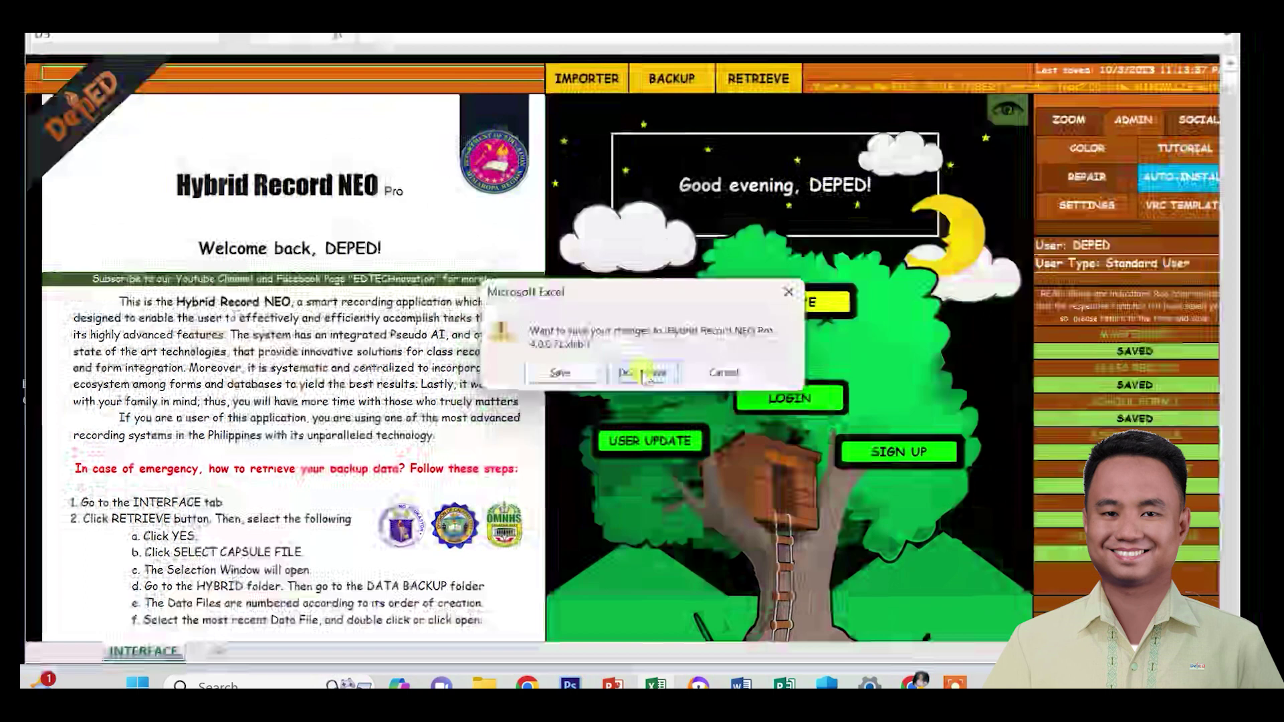
click(643, 375)
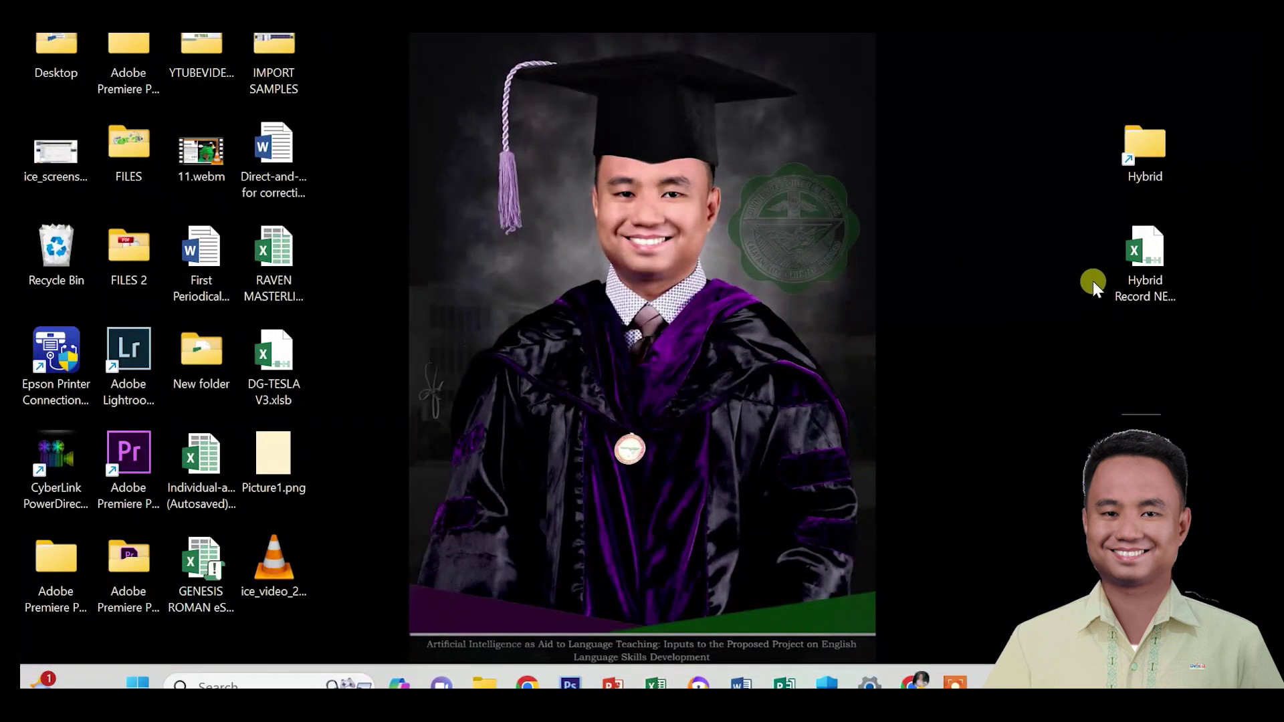
click(978, 247)
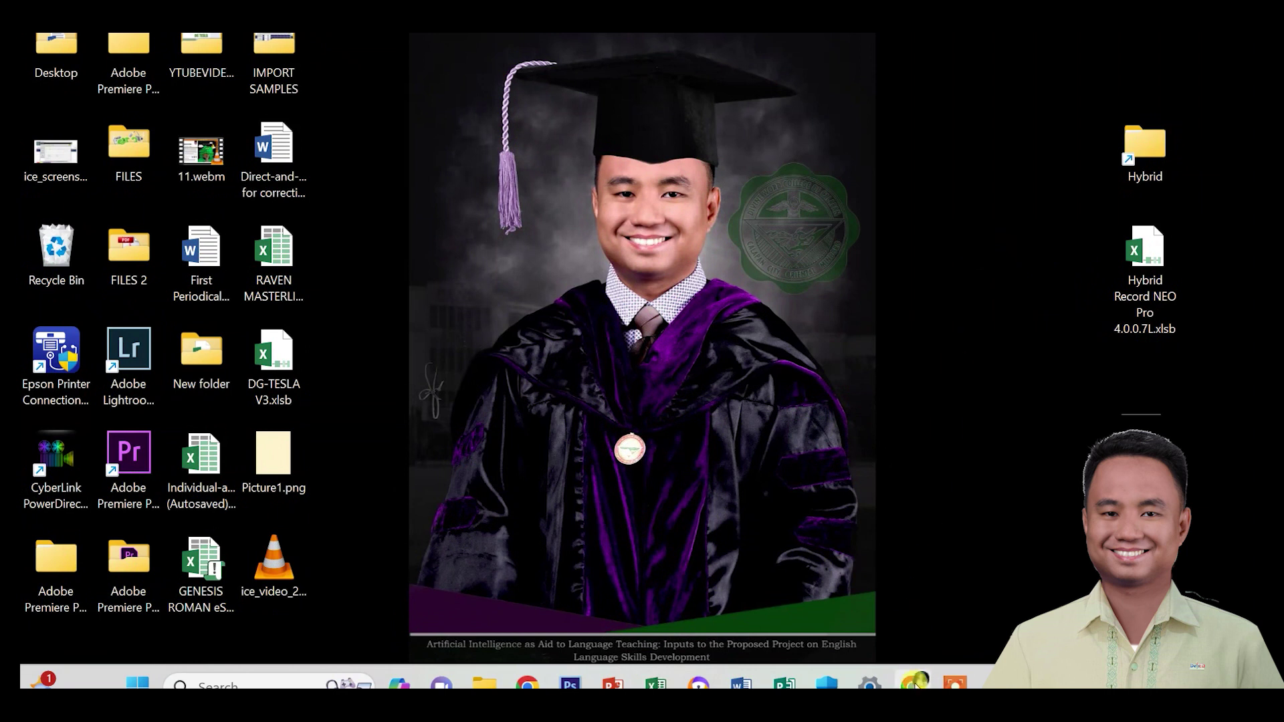
Download EXTRACT THIS.zip from the Hybrid Record NEO Drive folder and minimize Chrome.
click(915, 684)
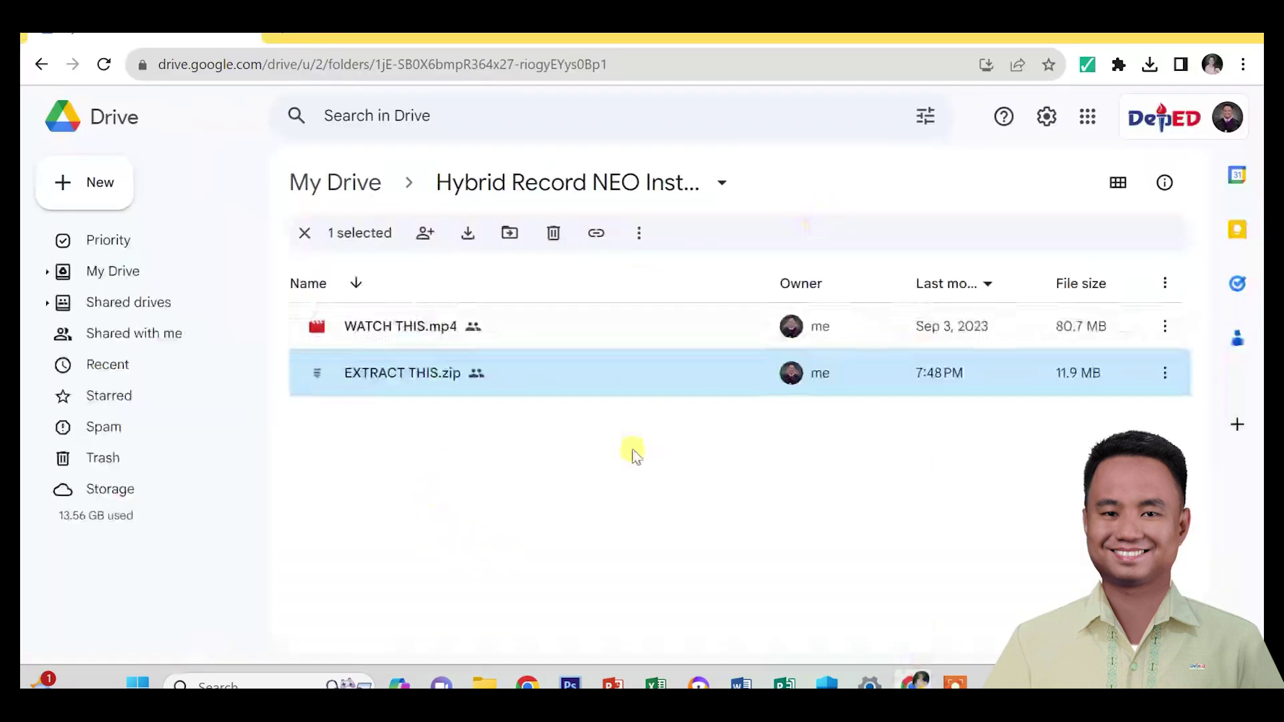
right_click(545, 376)
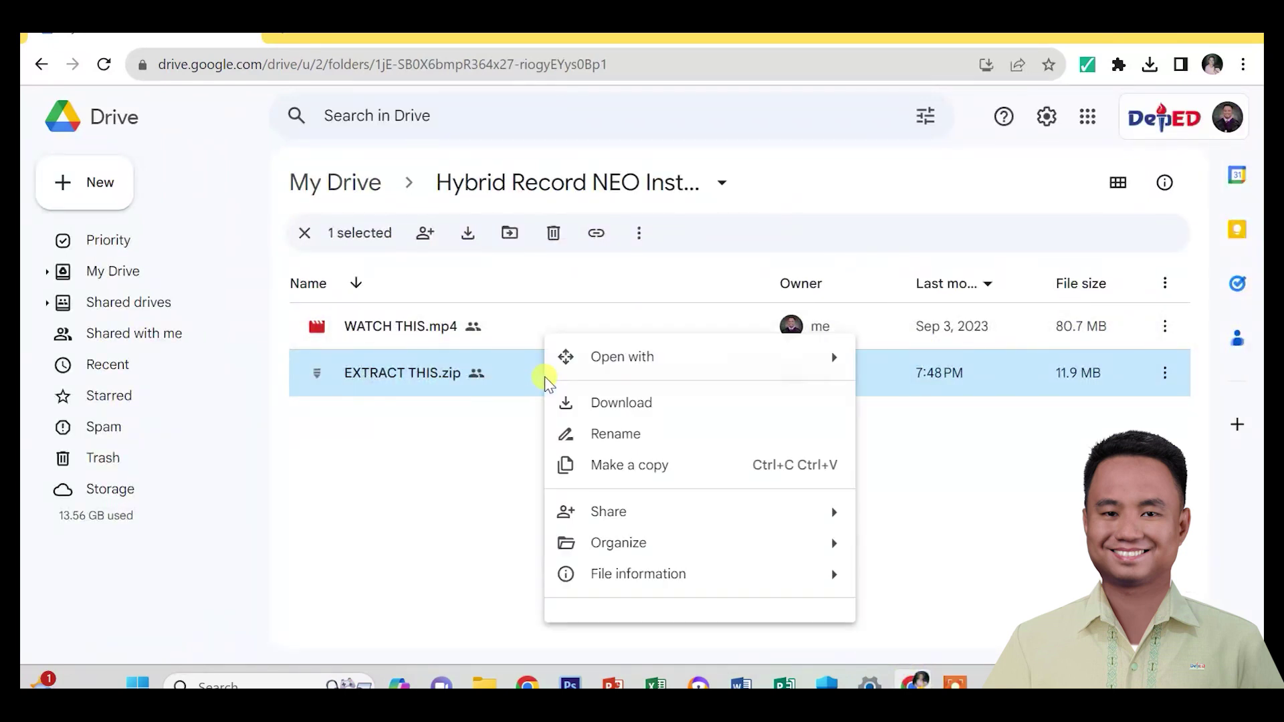
click(617, 403)
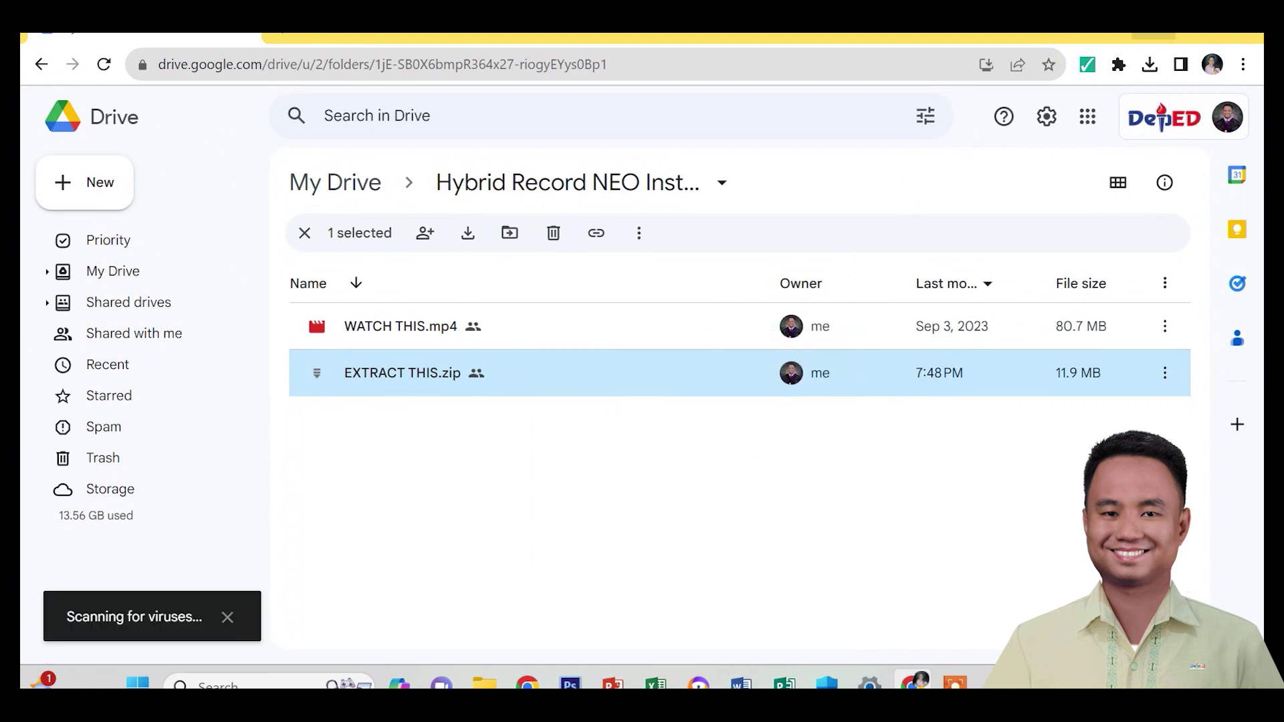
click(1152, 35)
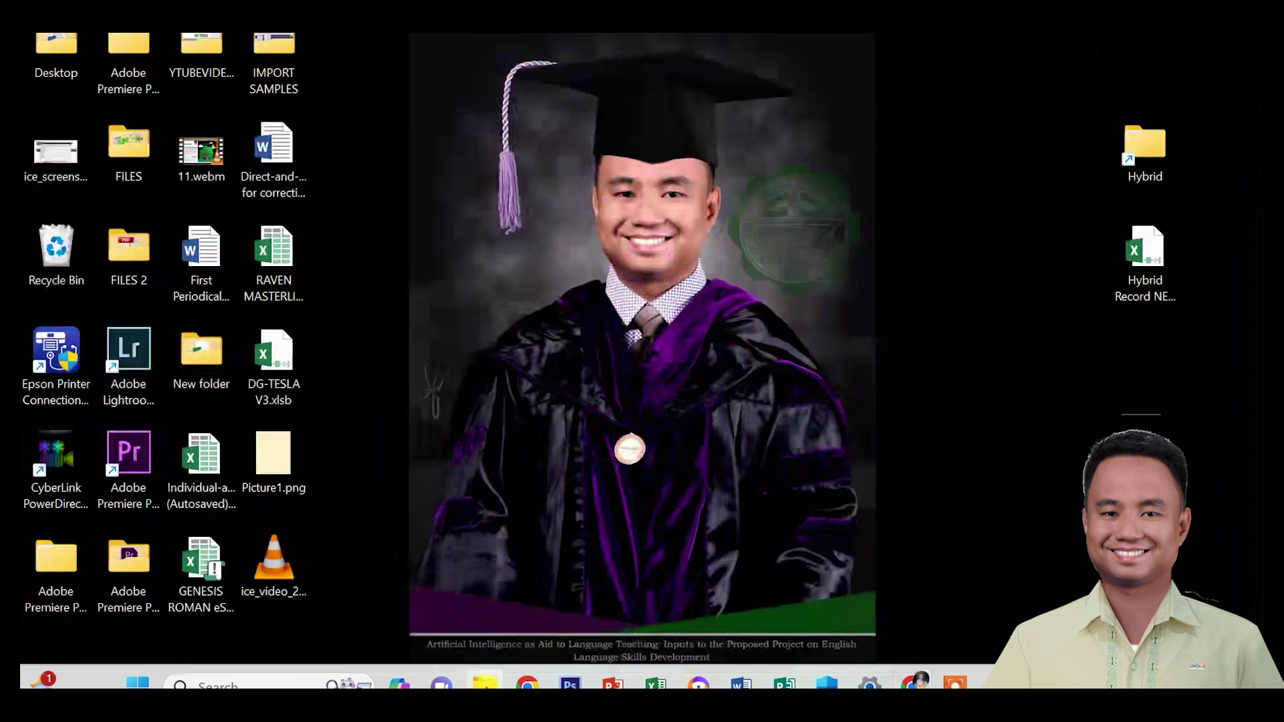
click(484, 685)
Extract EXTRACT THIS.zip in Downloads to its default EXTRACT THIS folder with WinRAR.
click(102, 352)
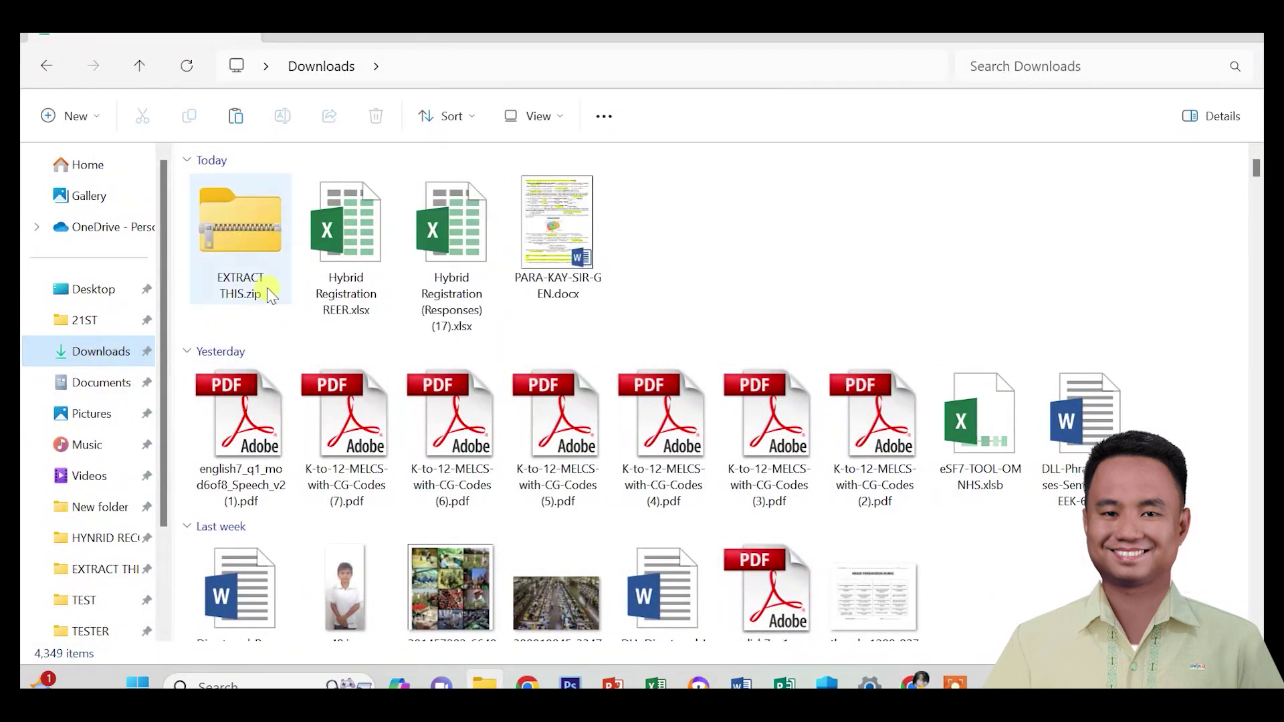
click(267, 259)
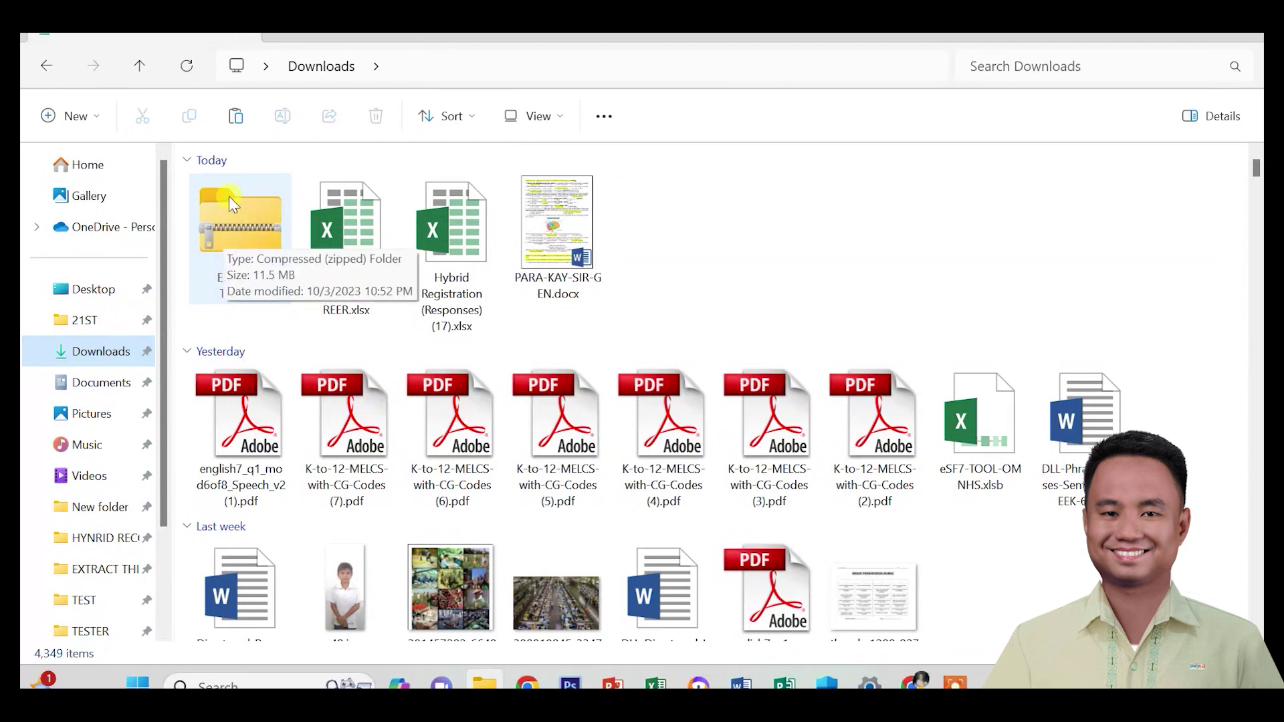
click(247, 209)
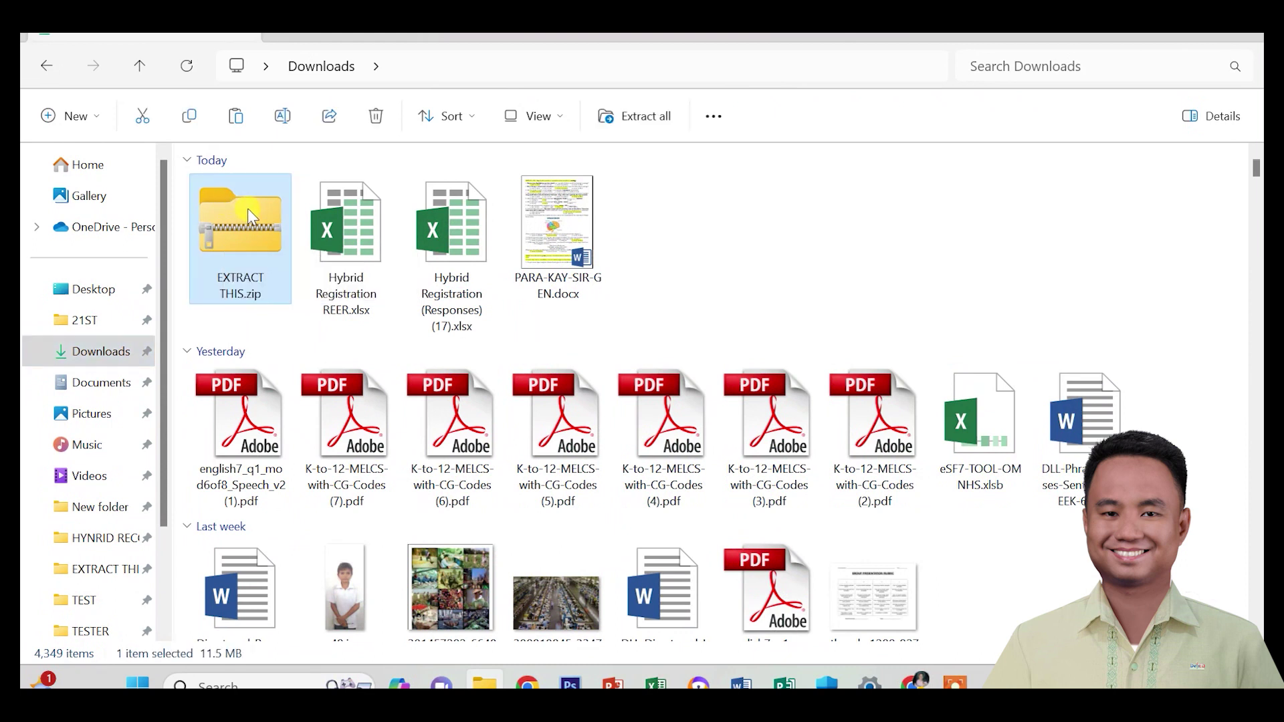
right_click(247, 209)
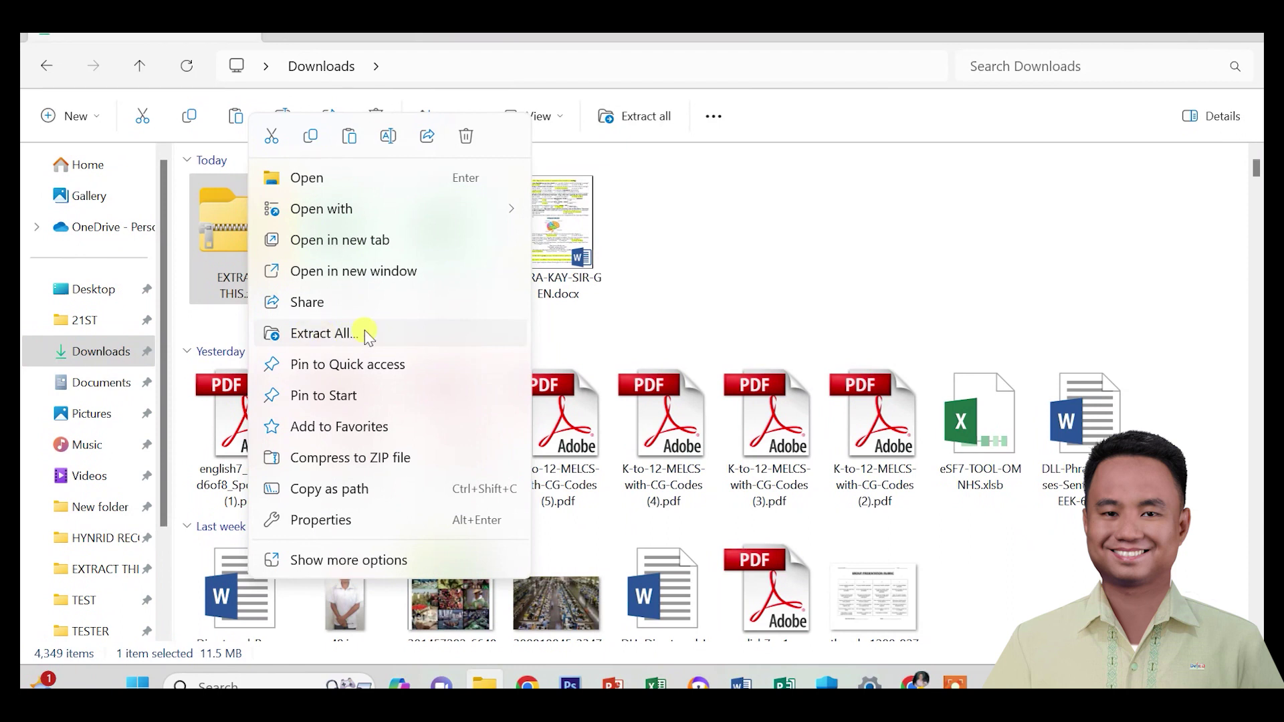
click(348, 562)
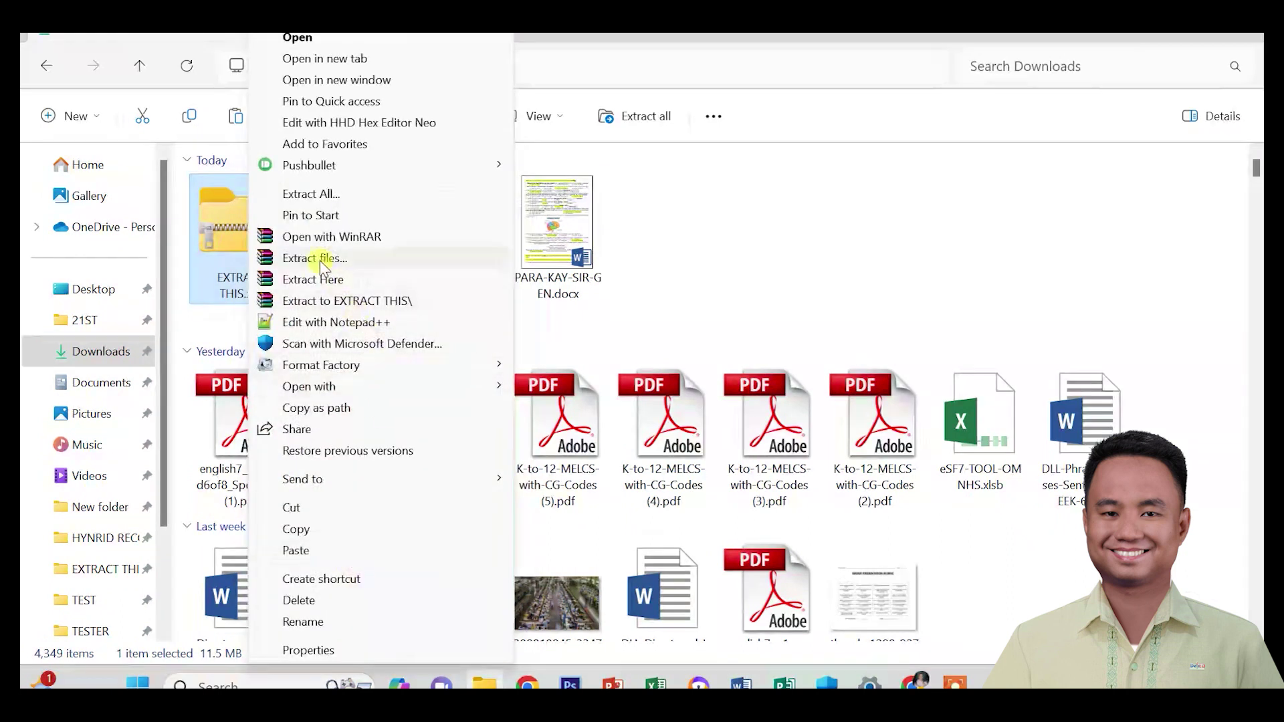
click(328, 259)
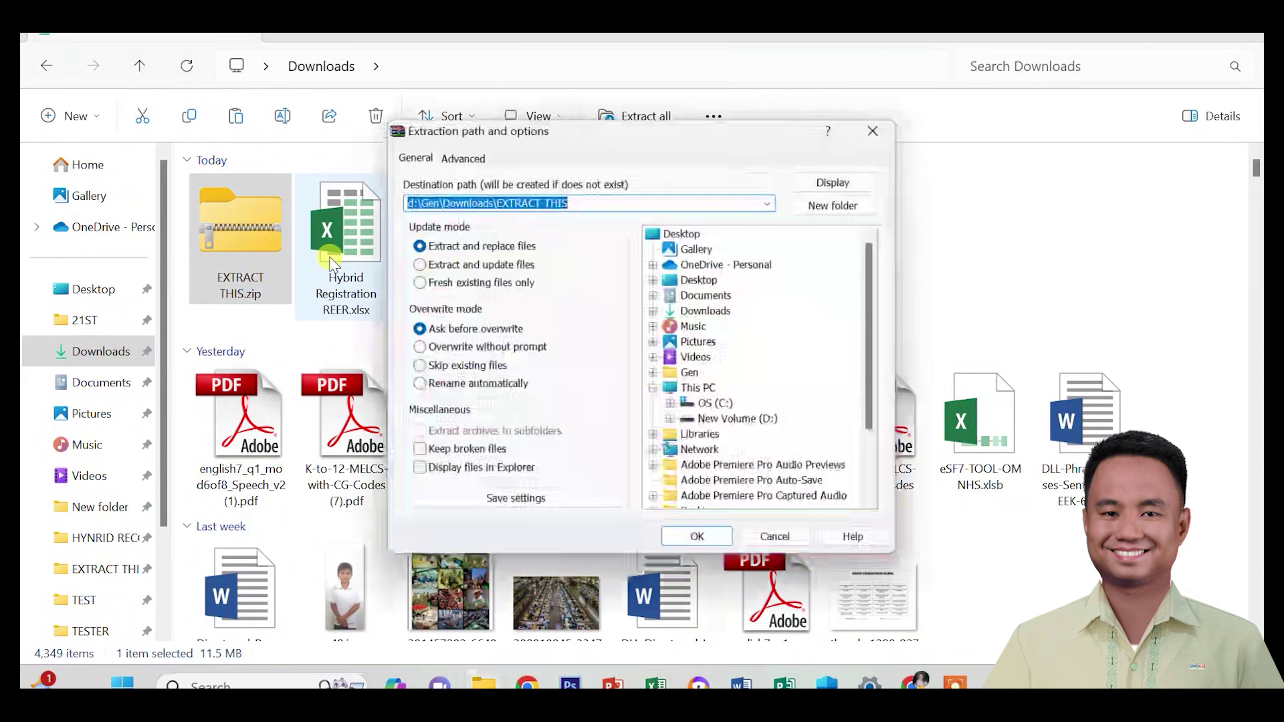
click(696, 539)
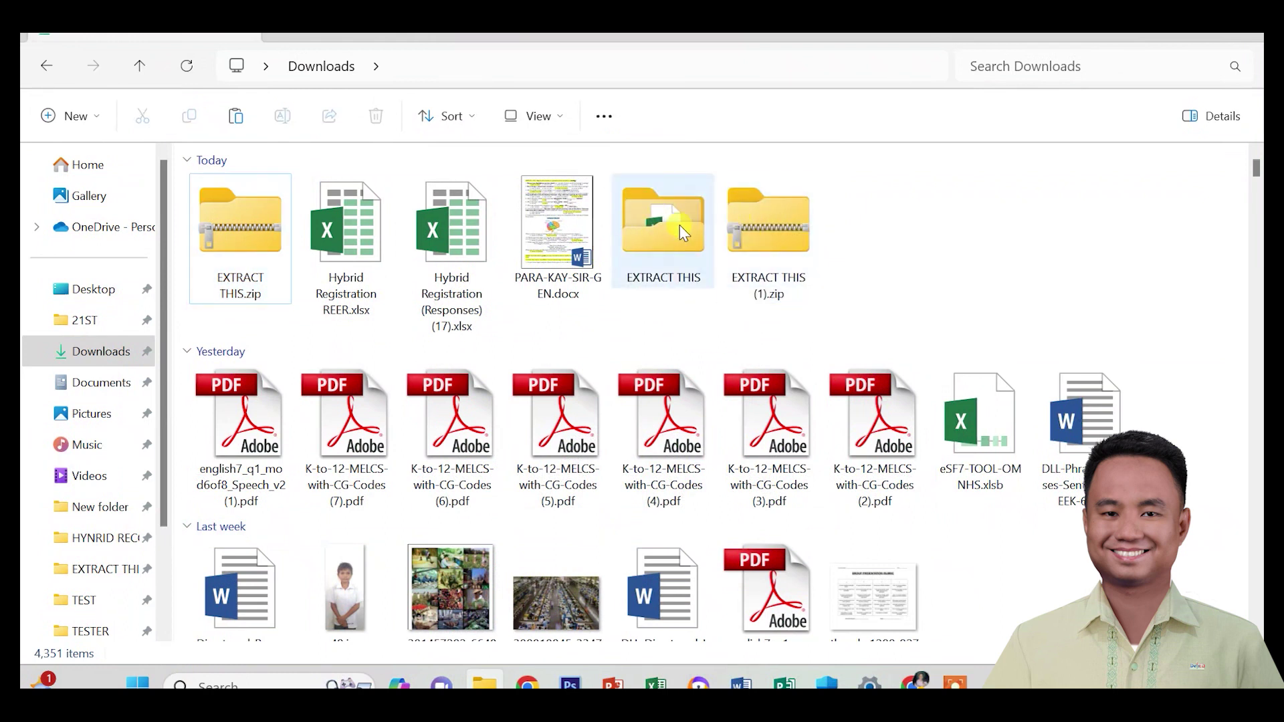
Open the extracted EXTRACT THIS folder and go to its Hybrid folder.
mouse_move(666, 236)
click(653, 210)
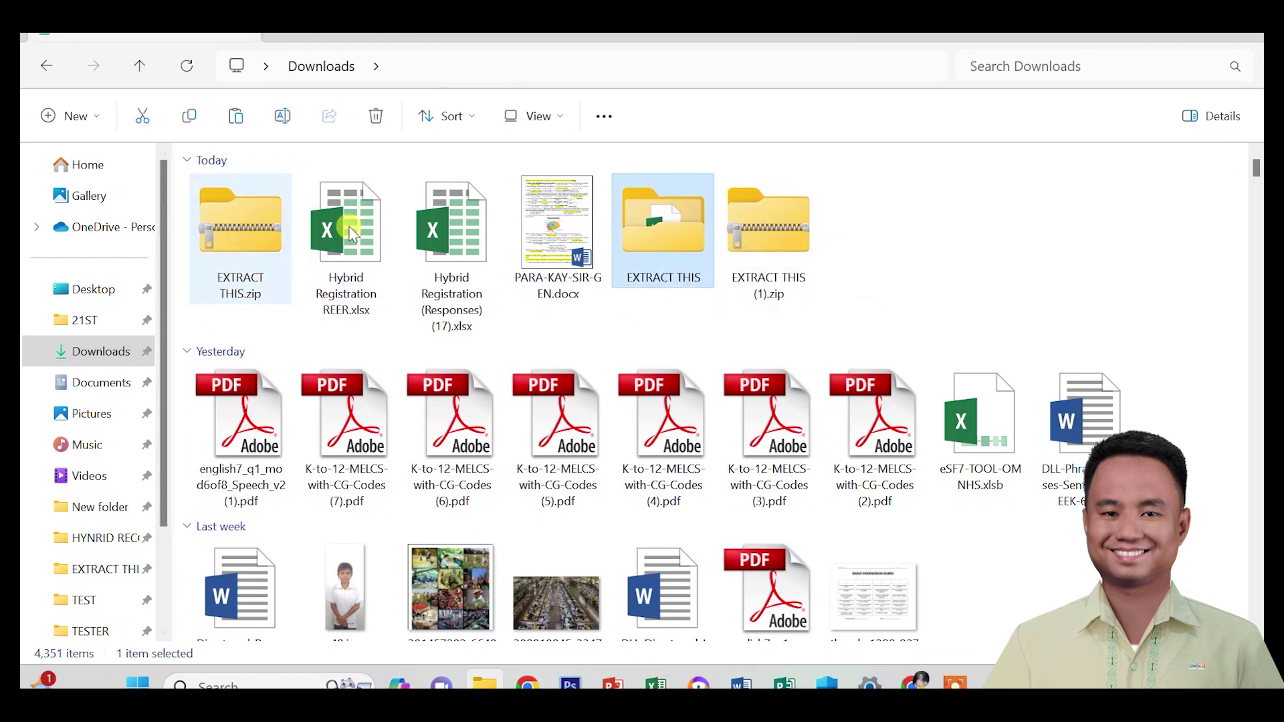
mouse_move(663, 226)
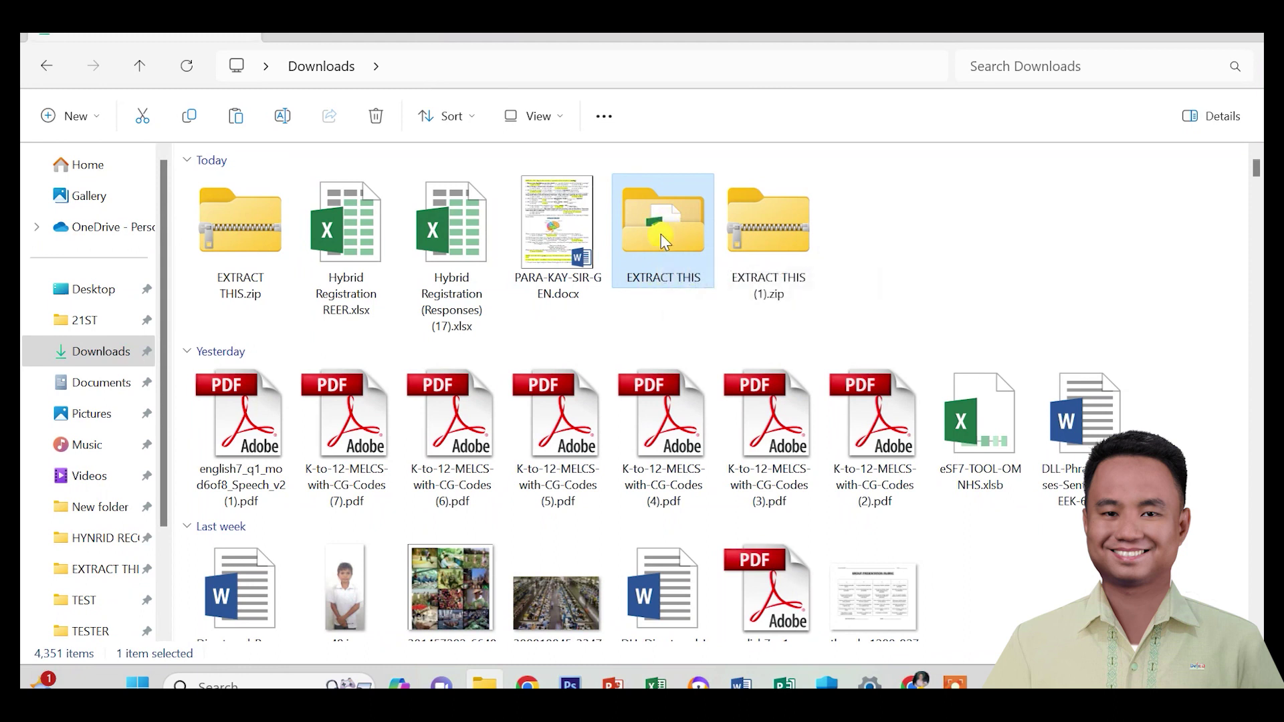
double_click(661, 234)
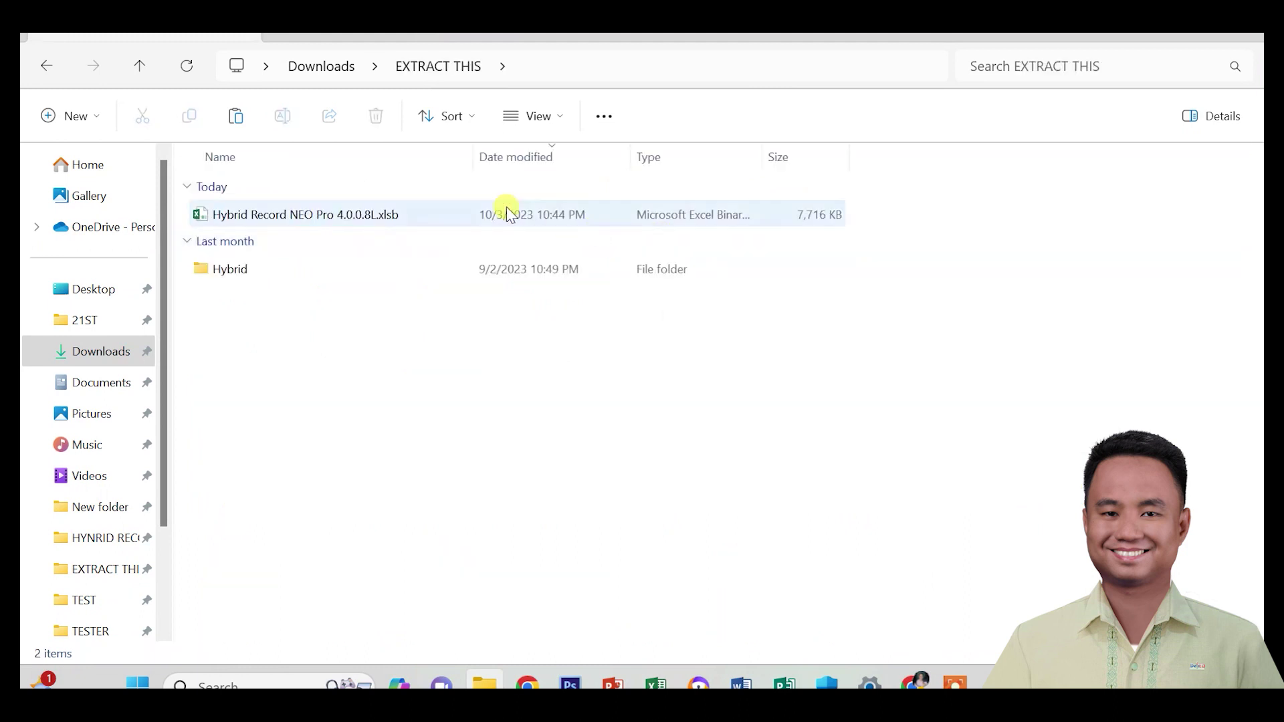
mouse_move(338, 219)
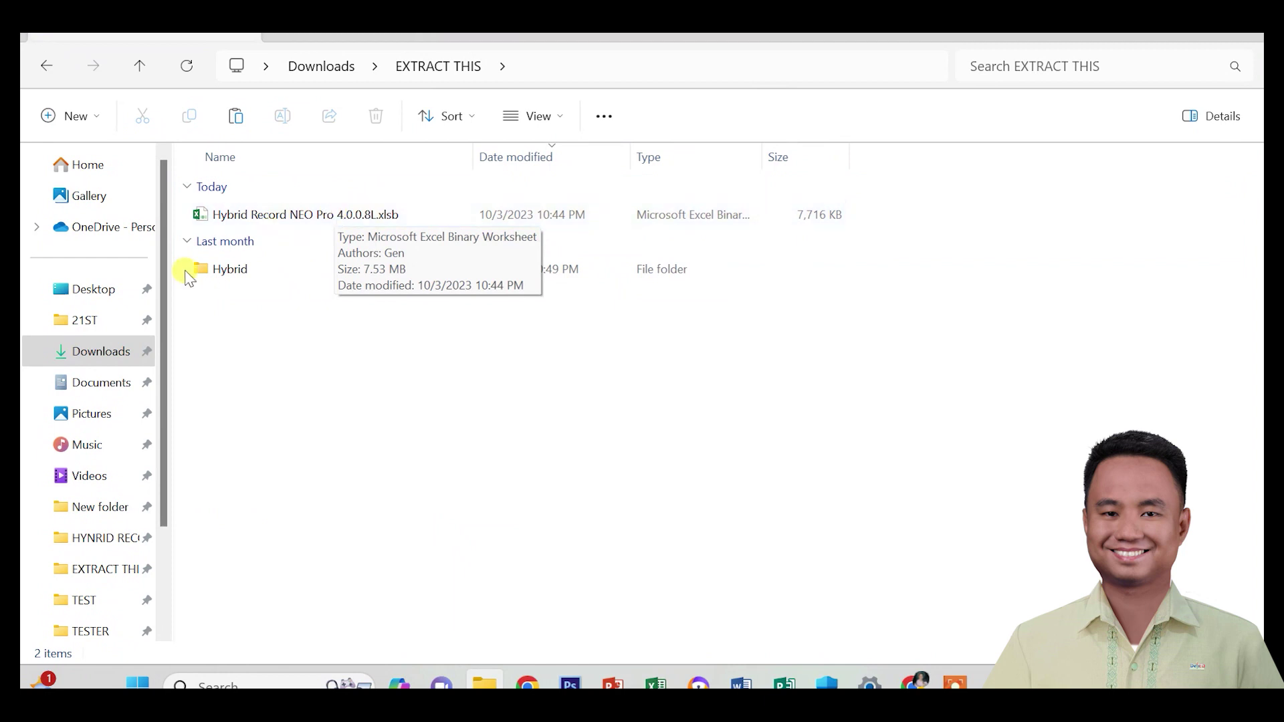
mouse_move(231, 270)
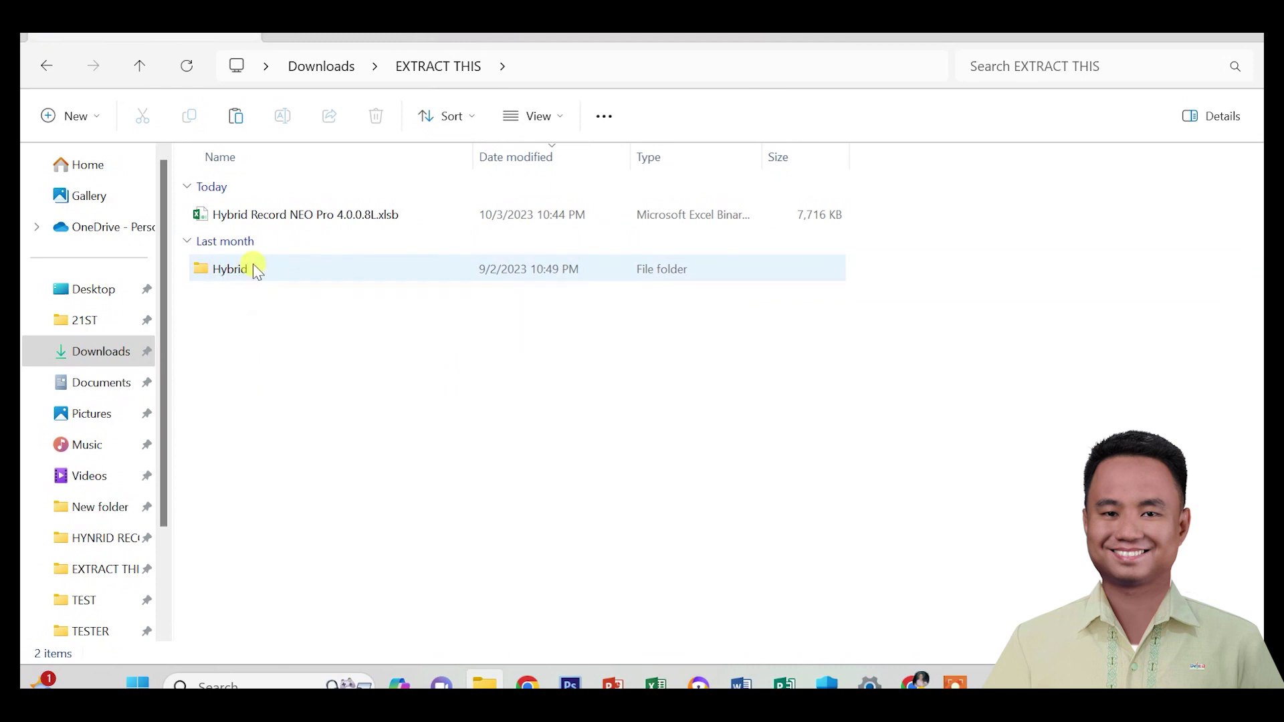
click(253, 264)
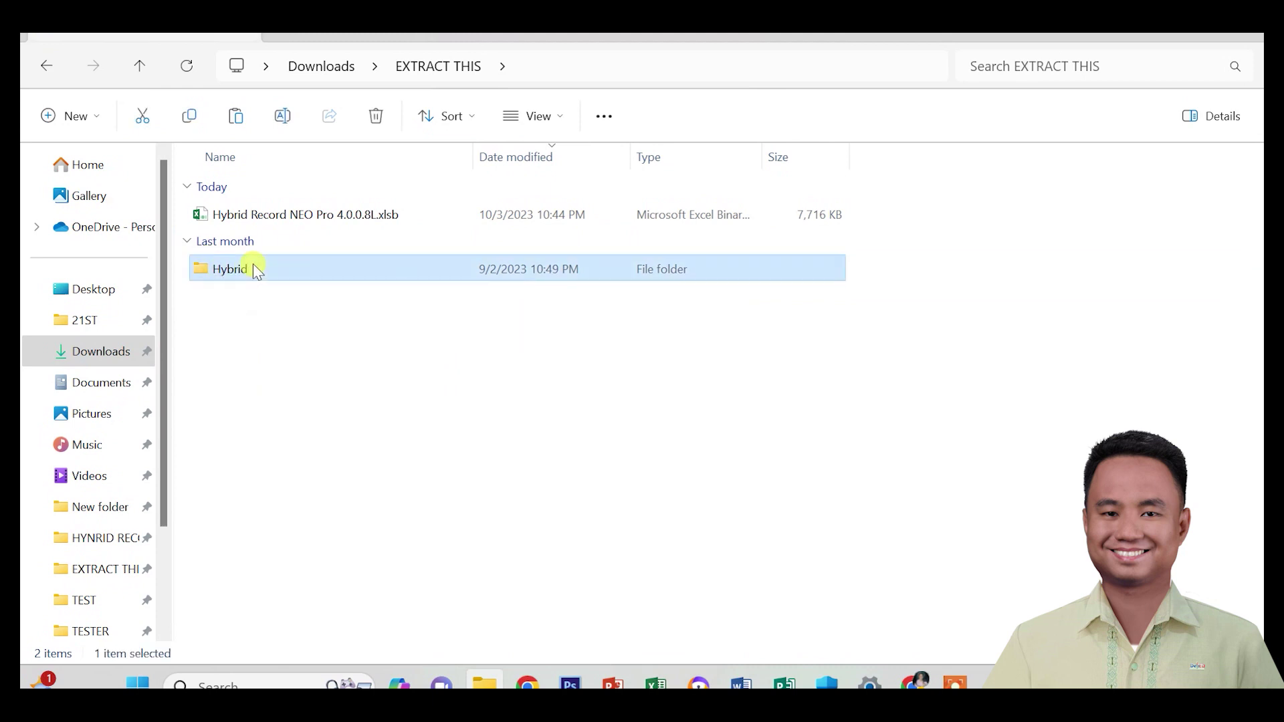
Copy Hybrid Record NEO Pro 4.0.0.8L.xlsb and minimize File Explorer.
click(287, 213)
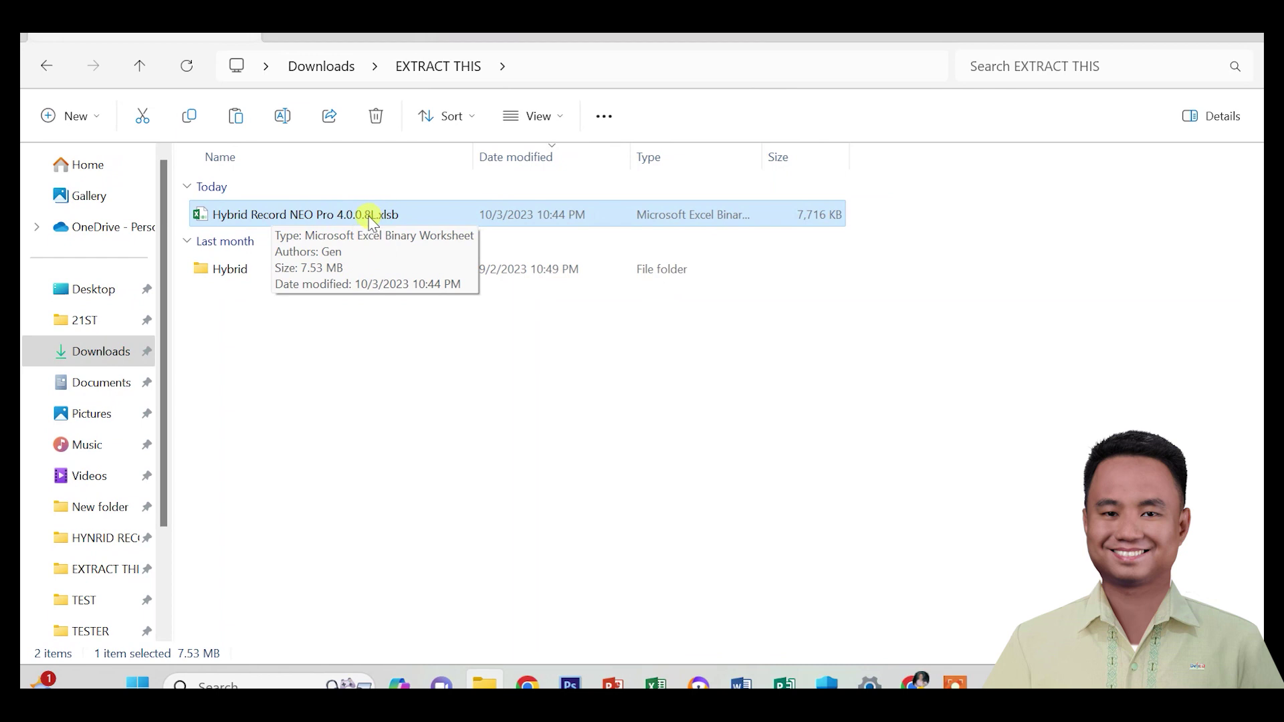
right_click(350, 217)
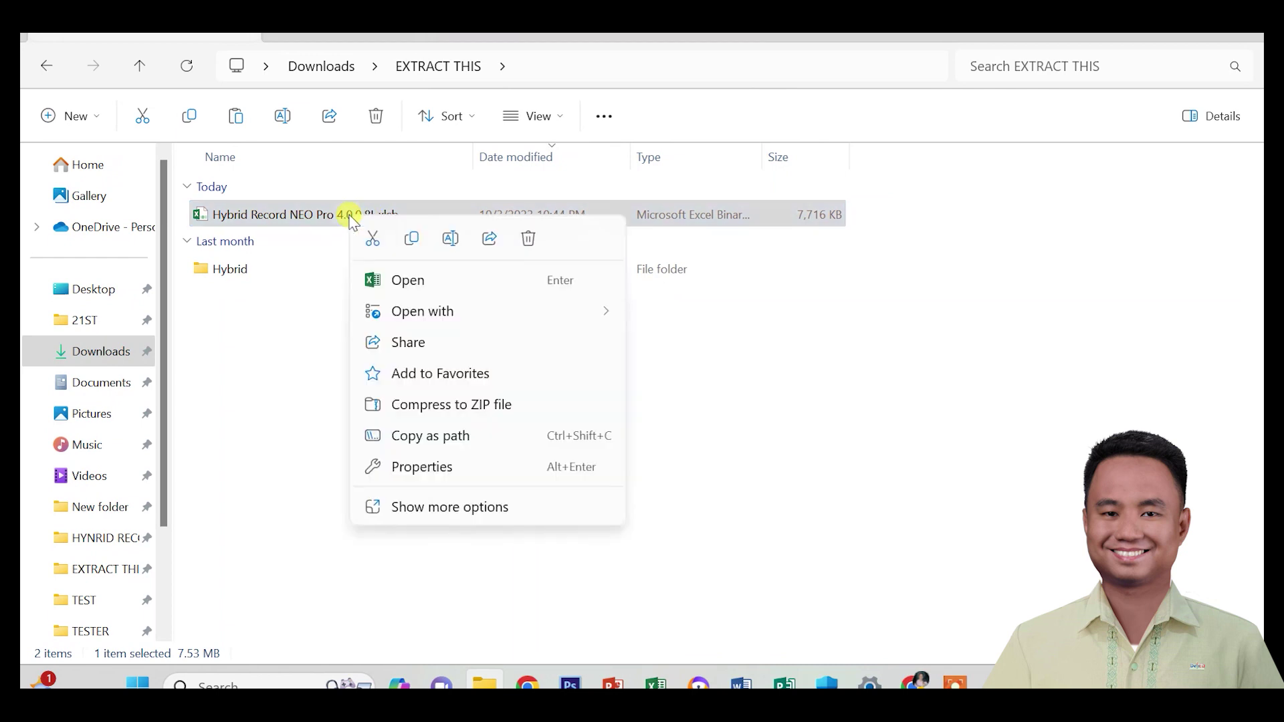
click(415, 241)
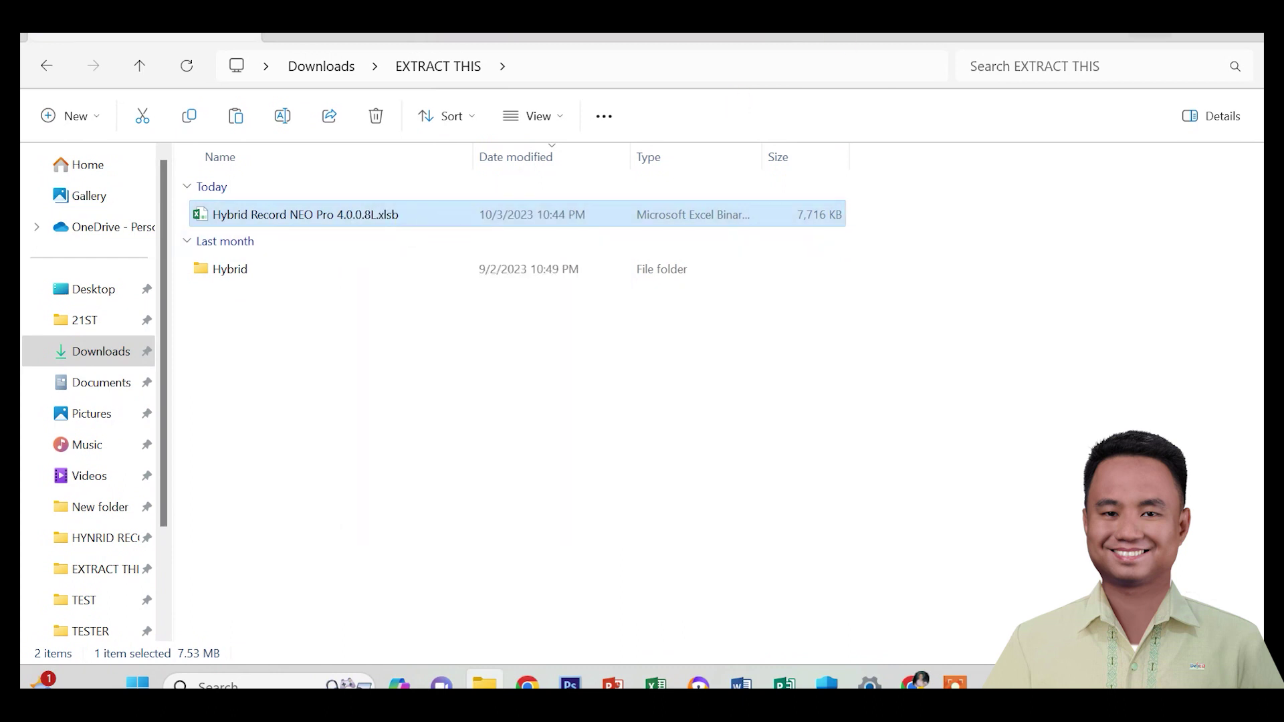
click(1152, 24)
right_click(935, 208)
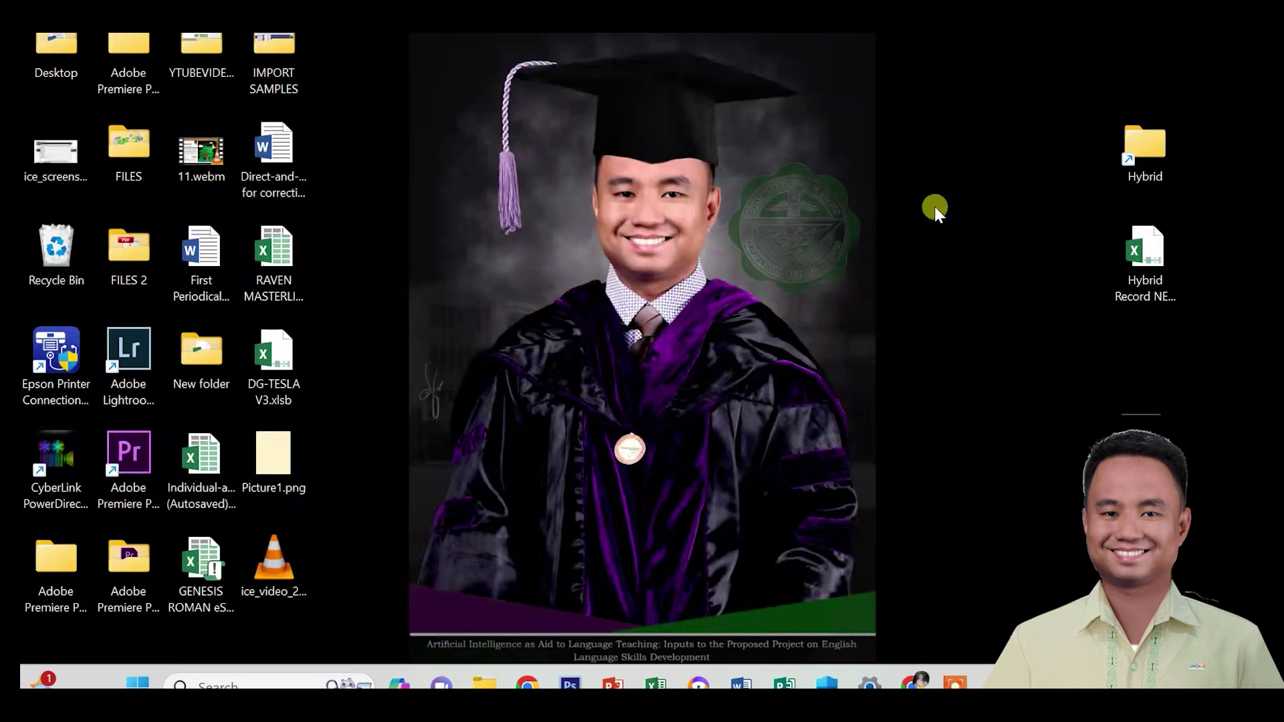
Paste the 4.0.0.8L workbook onto the desktop beside the 4.0.0.7L Hybrid icons.
click(966, 221)
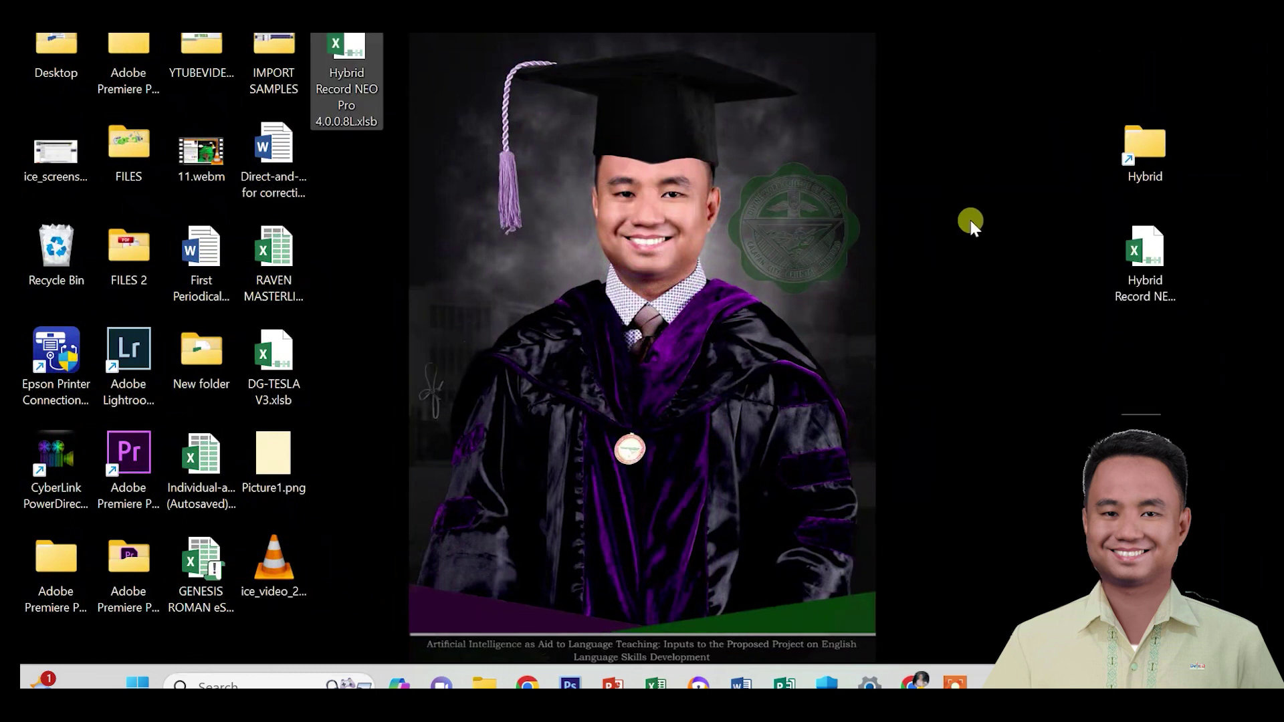
drag(375, 79, 990, 264)
click(1147, 266)
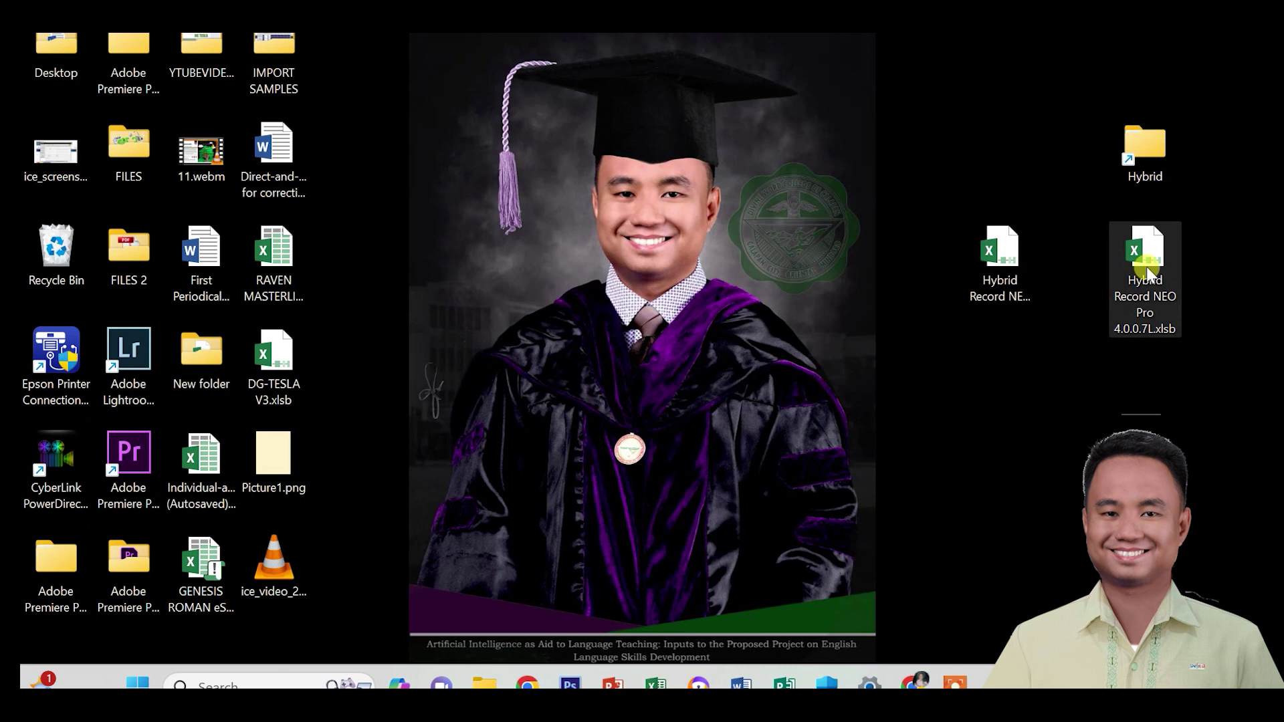
click(1000, 260)
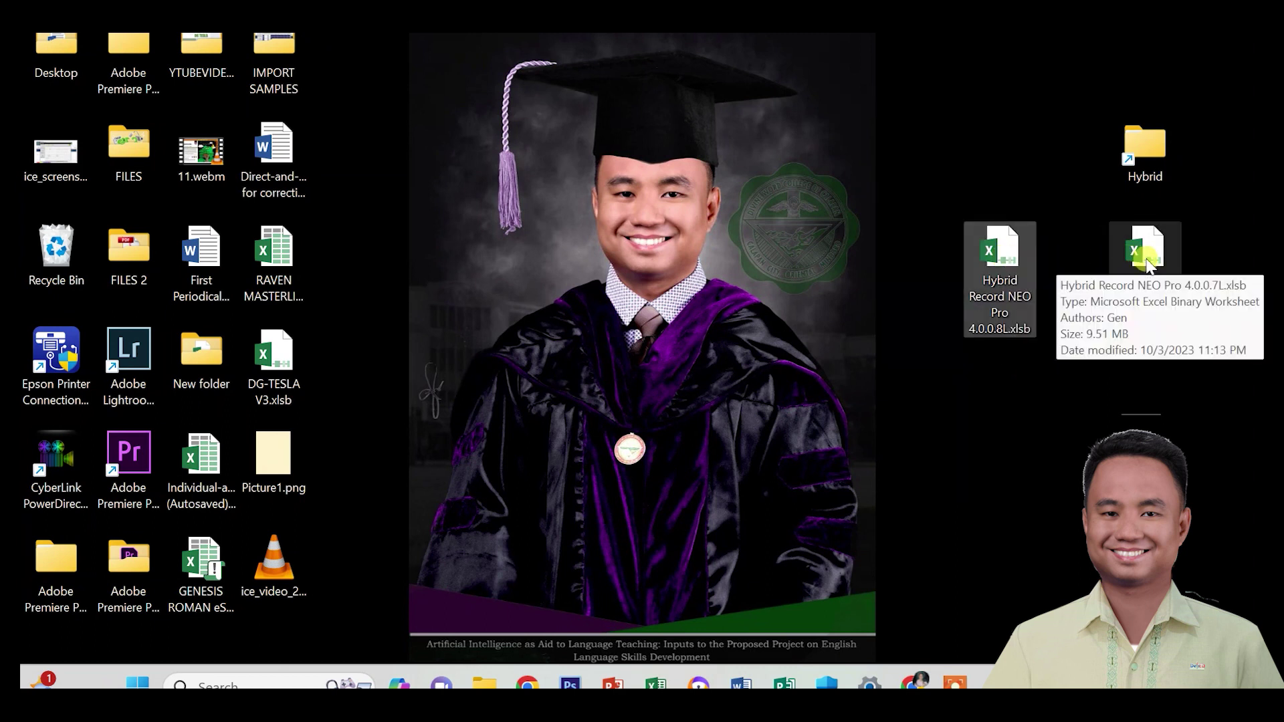
click(1147, 263)
click(1010, 257)
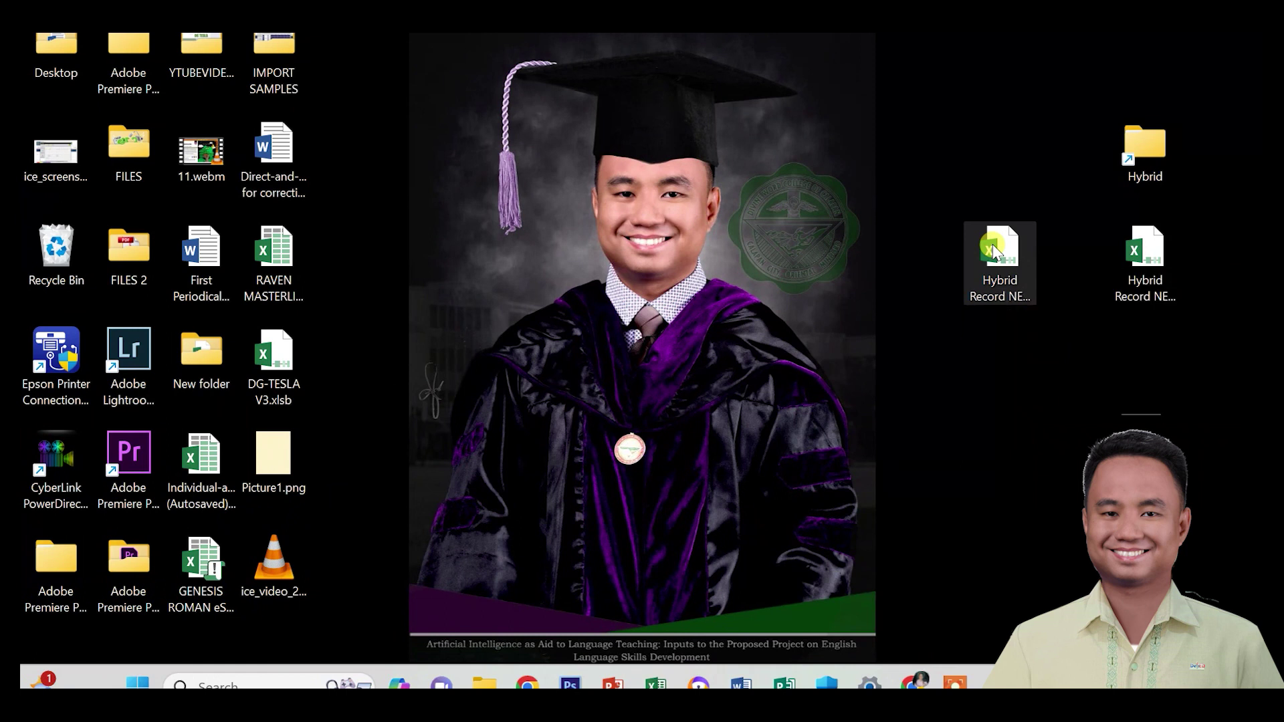
Unblock the 4.0.0.8L workbook in its Properties and apply the change.
right_click(992, 243)
click(814, 498)
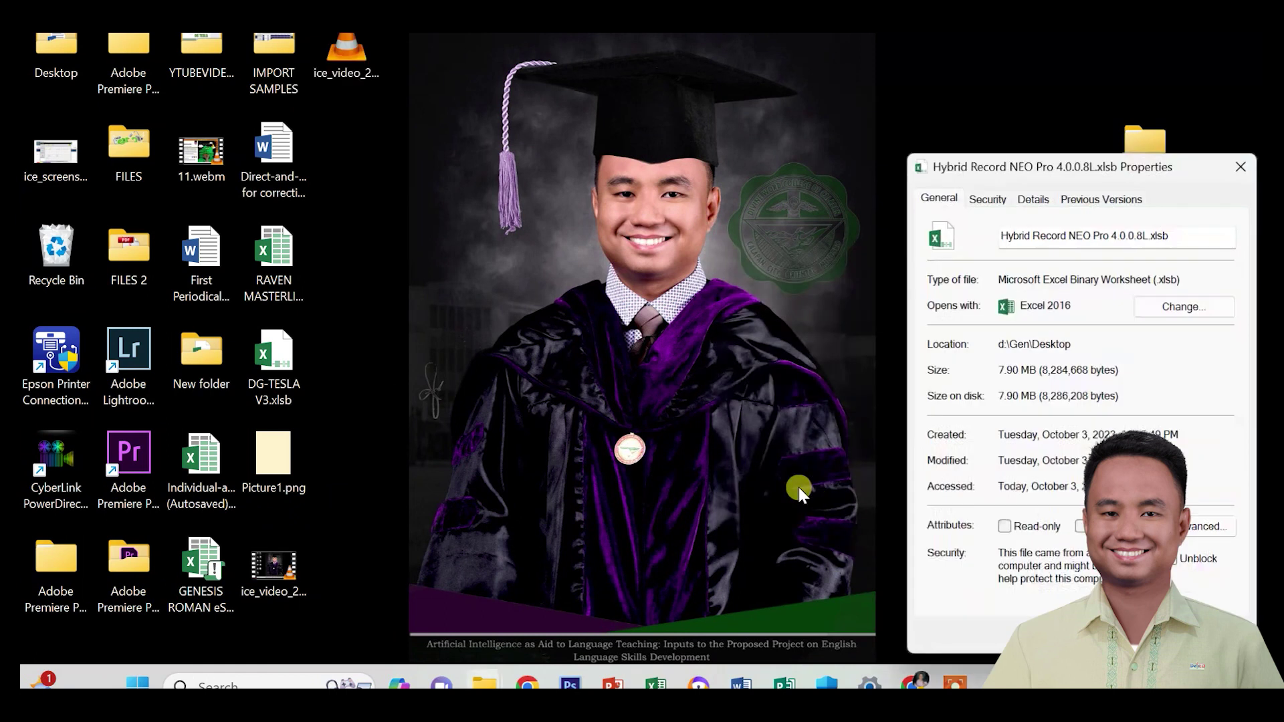
click(1174, 562)
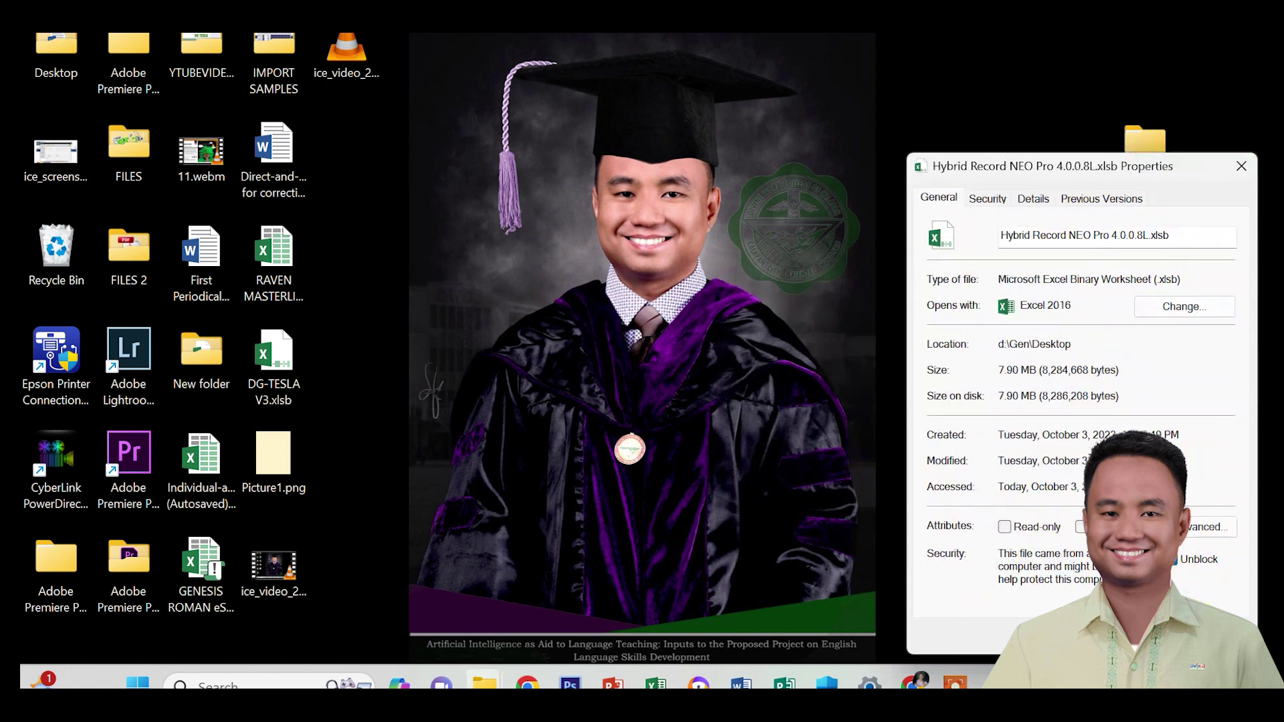
click(1213, 635)
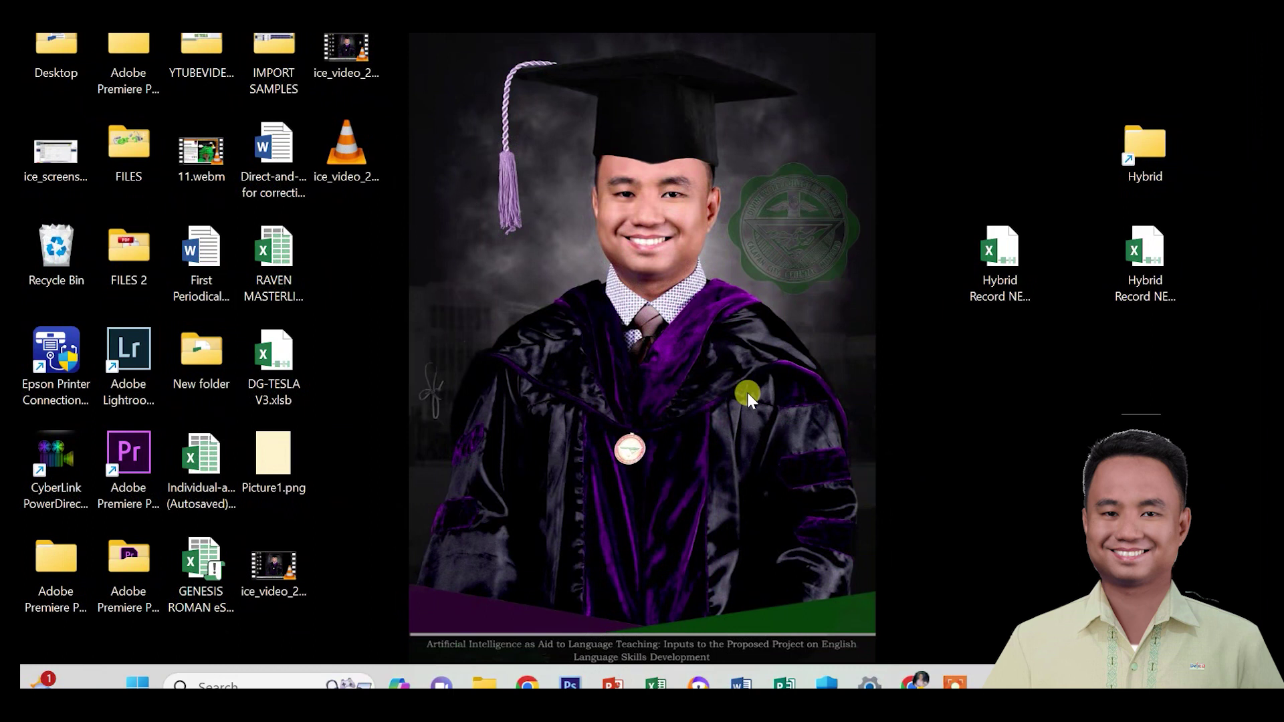
click(989, 266)
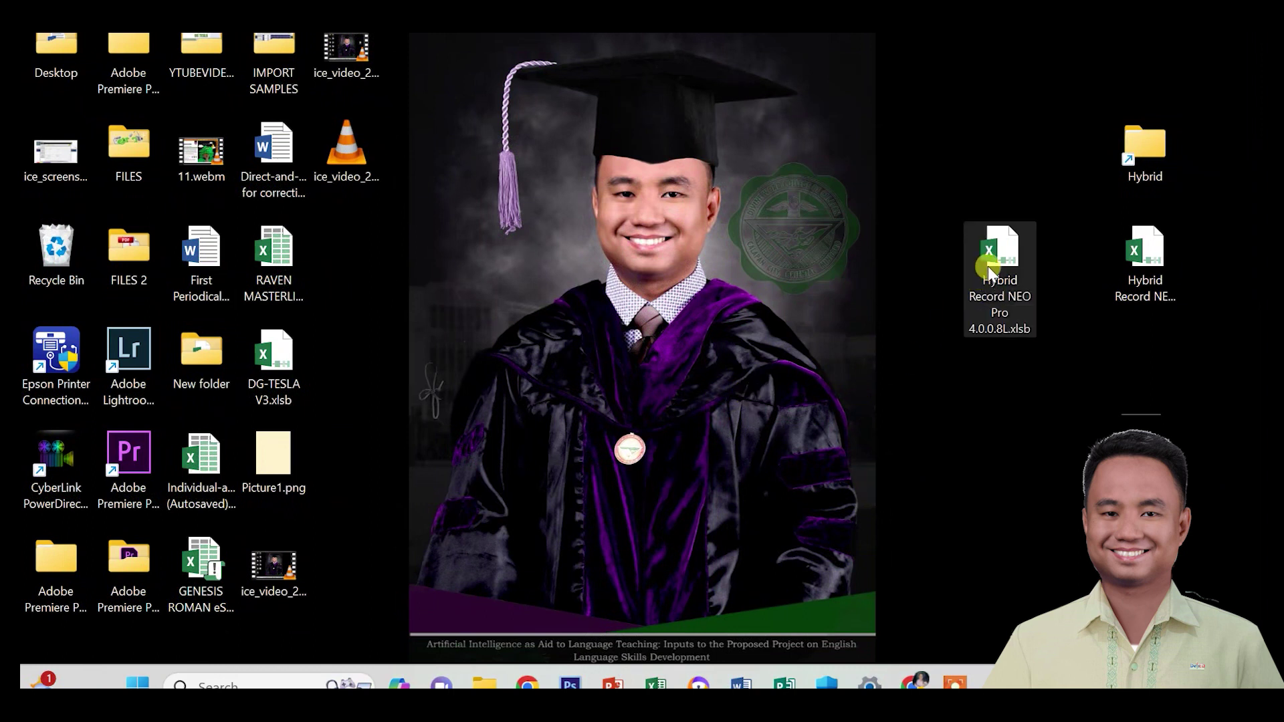
Open the 4.0.0.8L workbook, enable its macros and acknowledge the activation message.
right_click(988, 266)
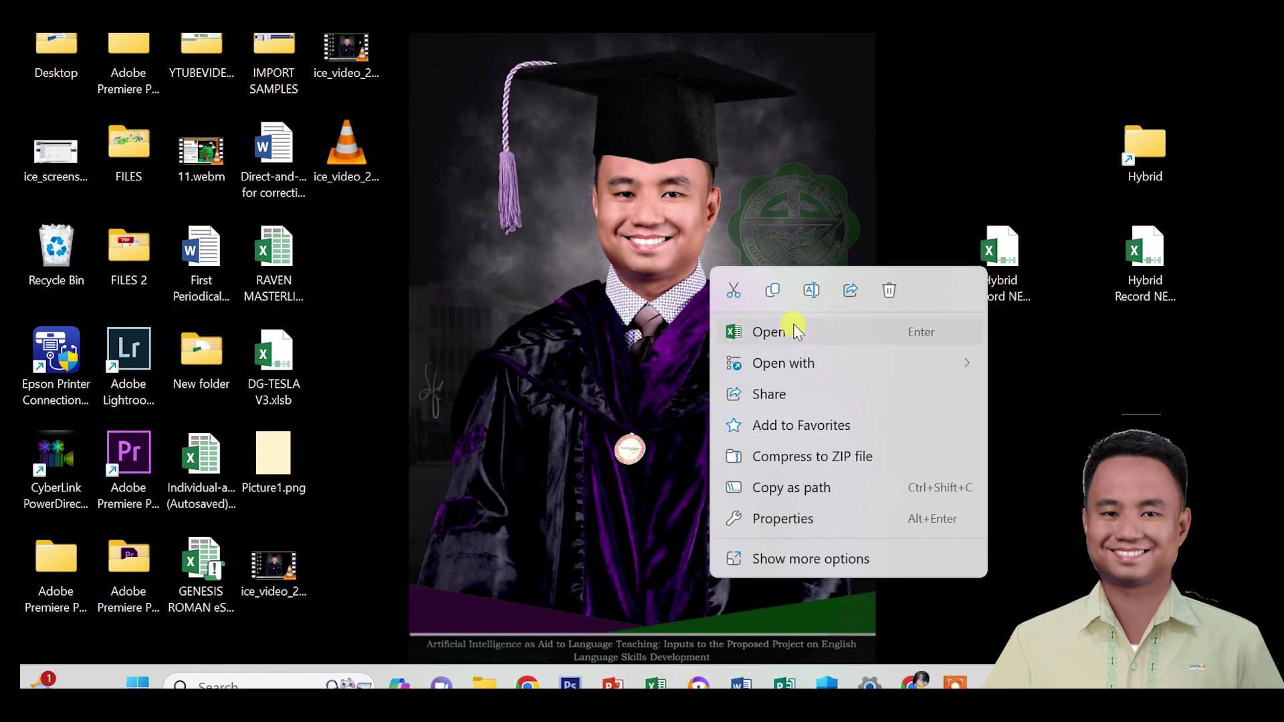
click(794, 324)
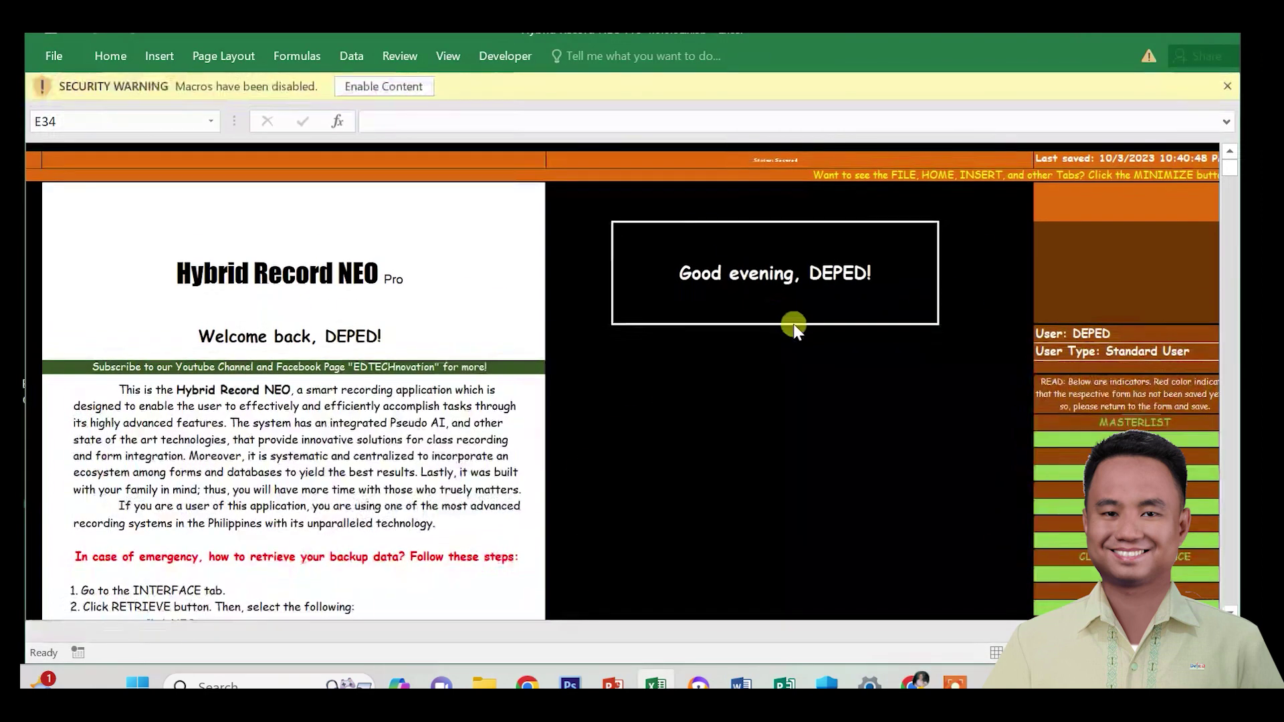
click(392, 88)
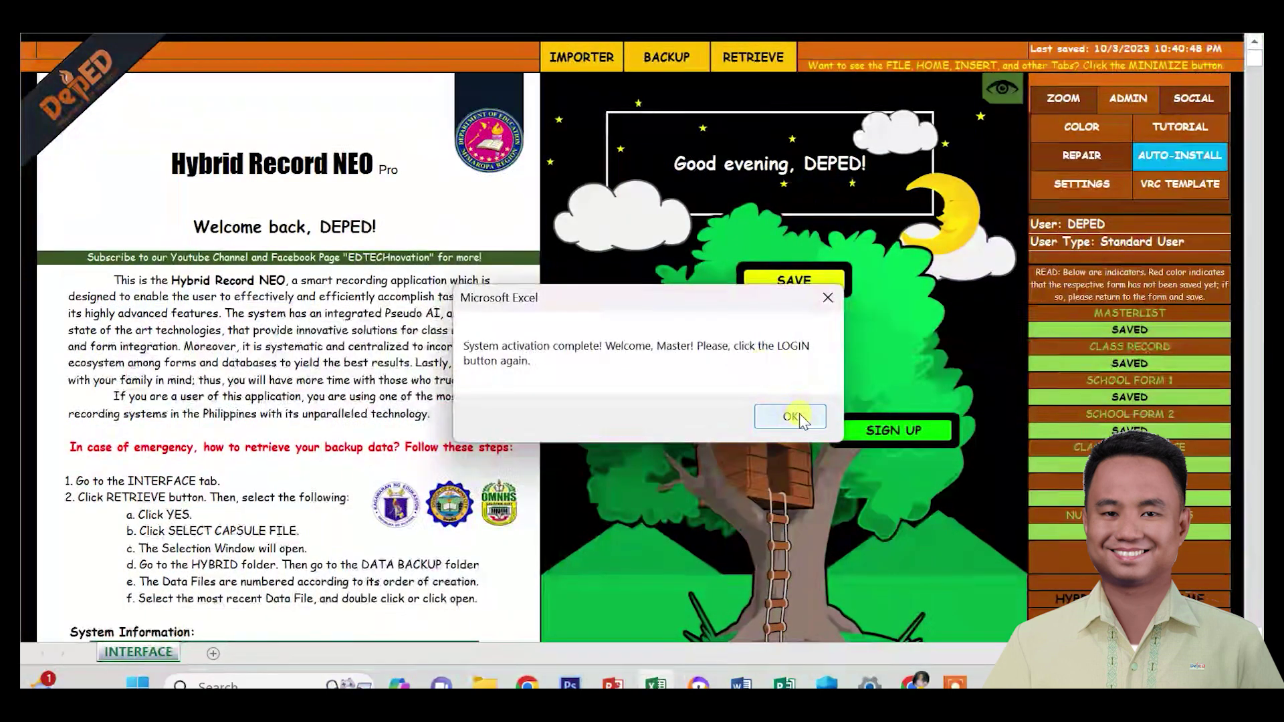
click(787, 412)
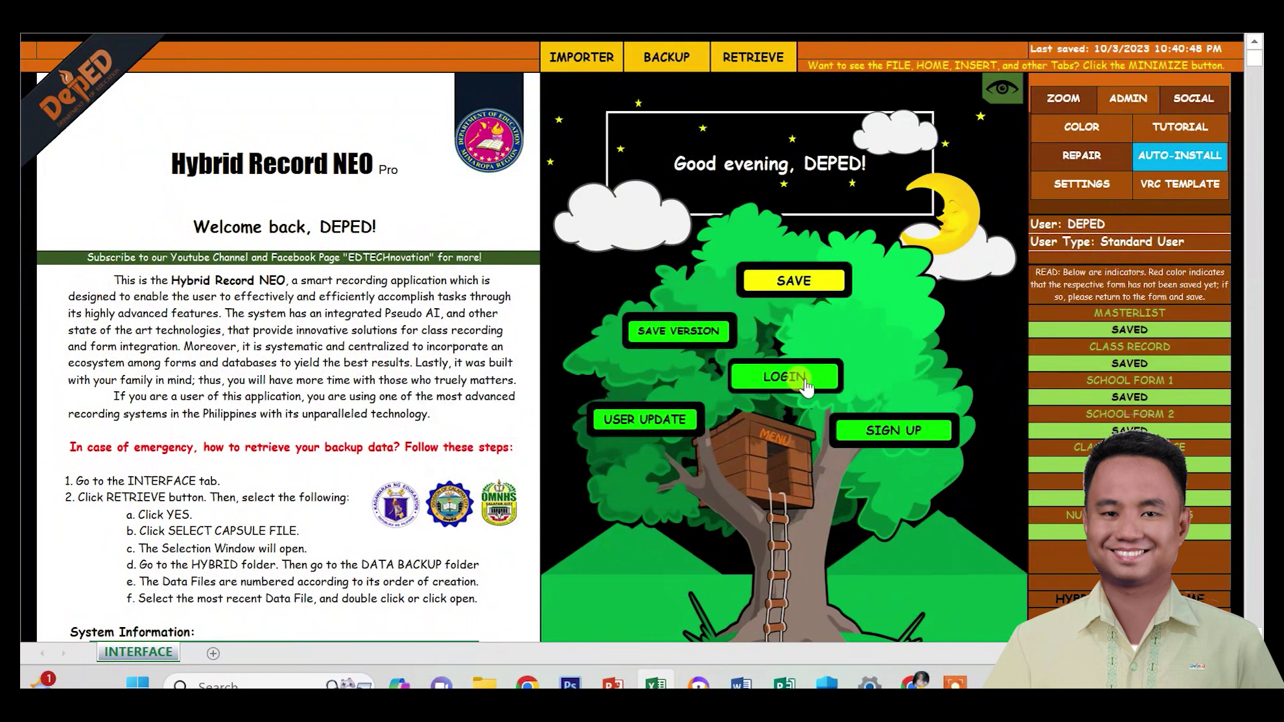
Log in to Hybrid Record with the account username and password.
click(794, 377)
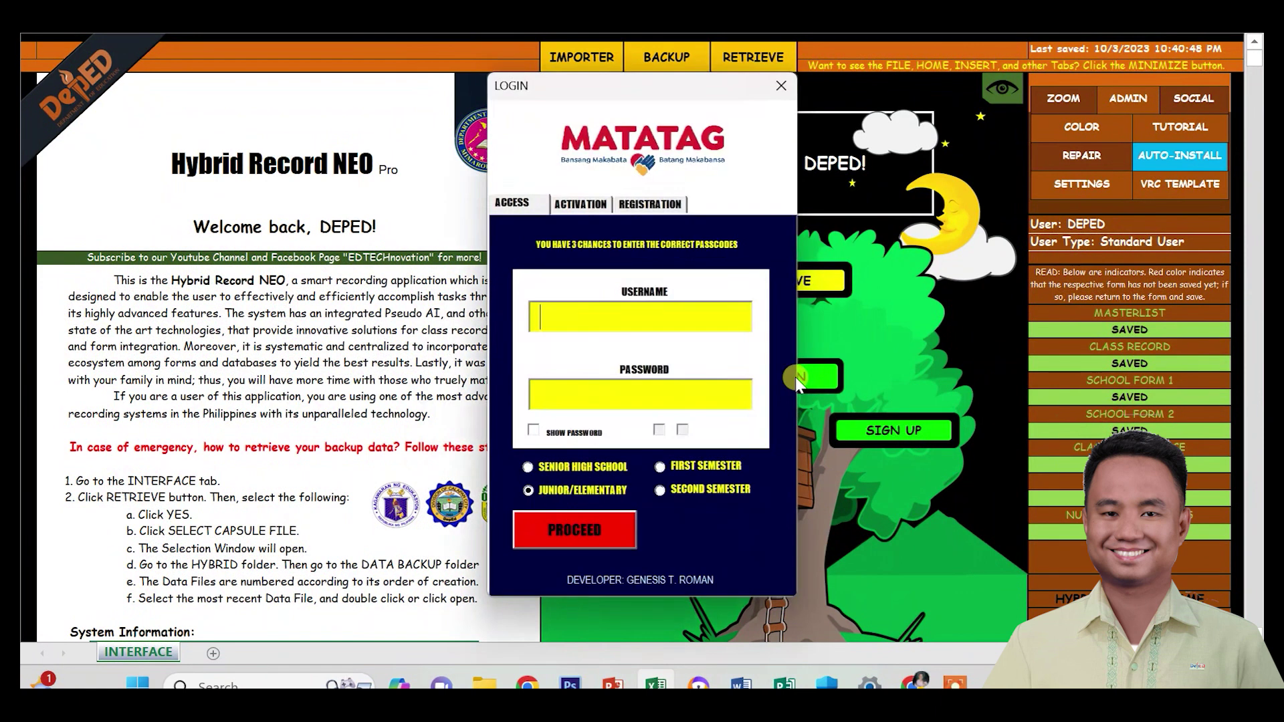
text(DEPED)
key(Tab)
text(****)
key(Return)
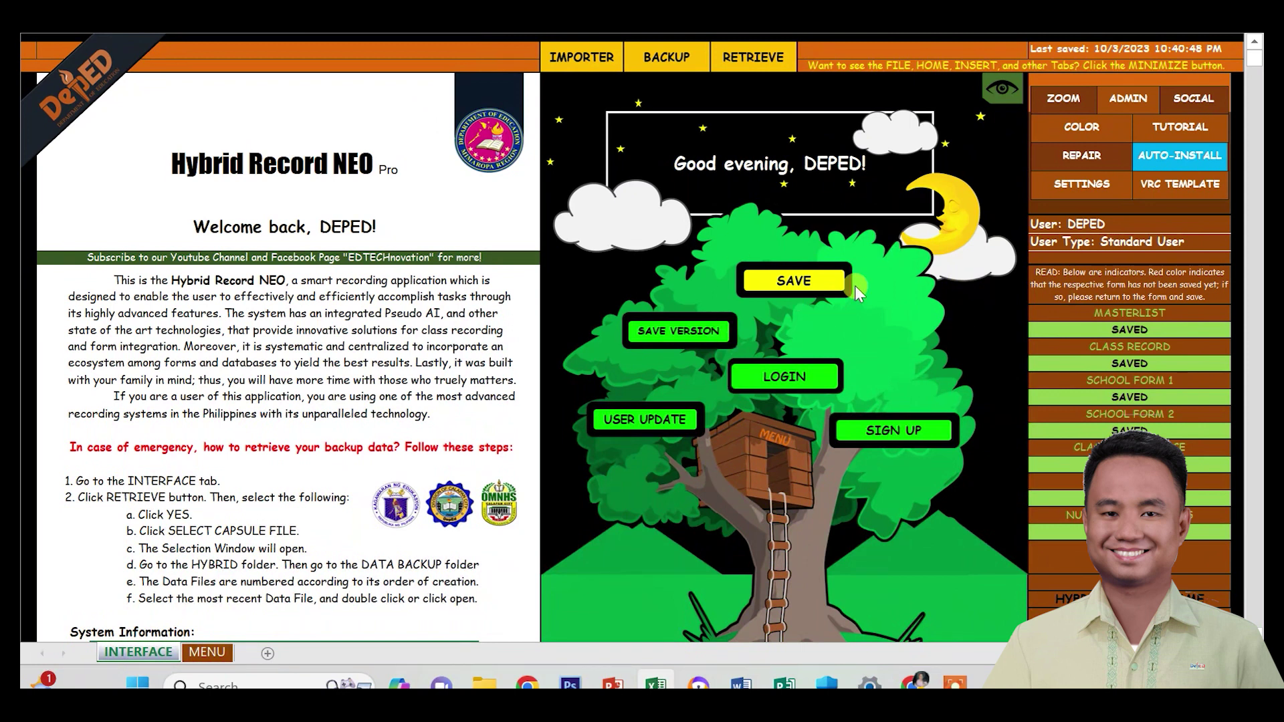
Check the empty DATABASE sheet, then start RETRIEVE and confirm overwriting with the backup.
click(770, 451)
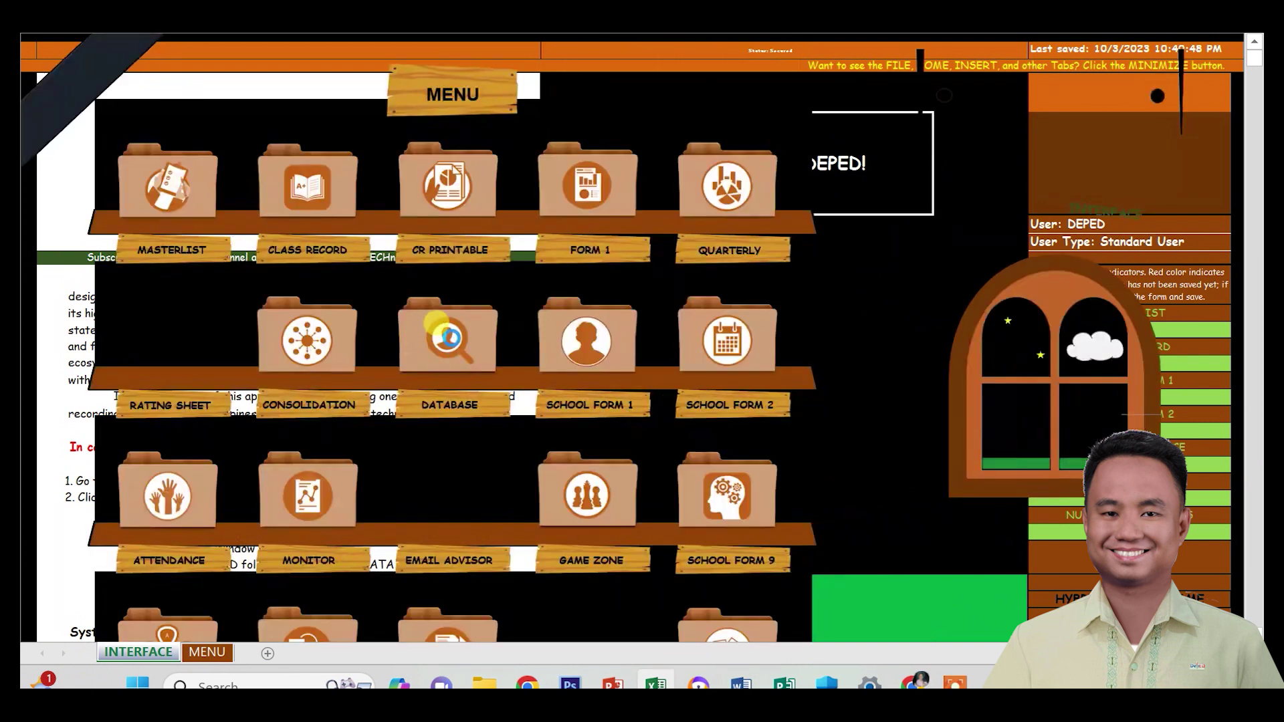
click(447, 332)
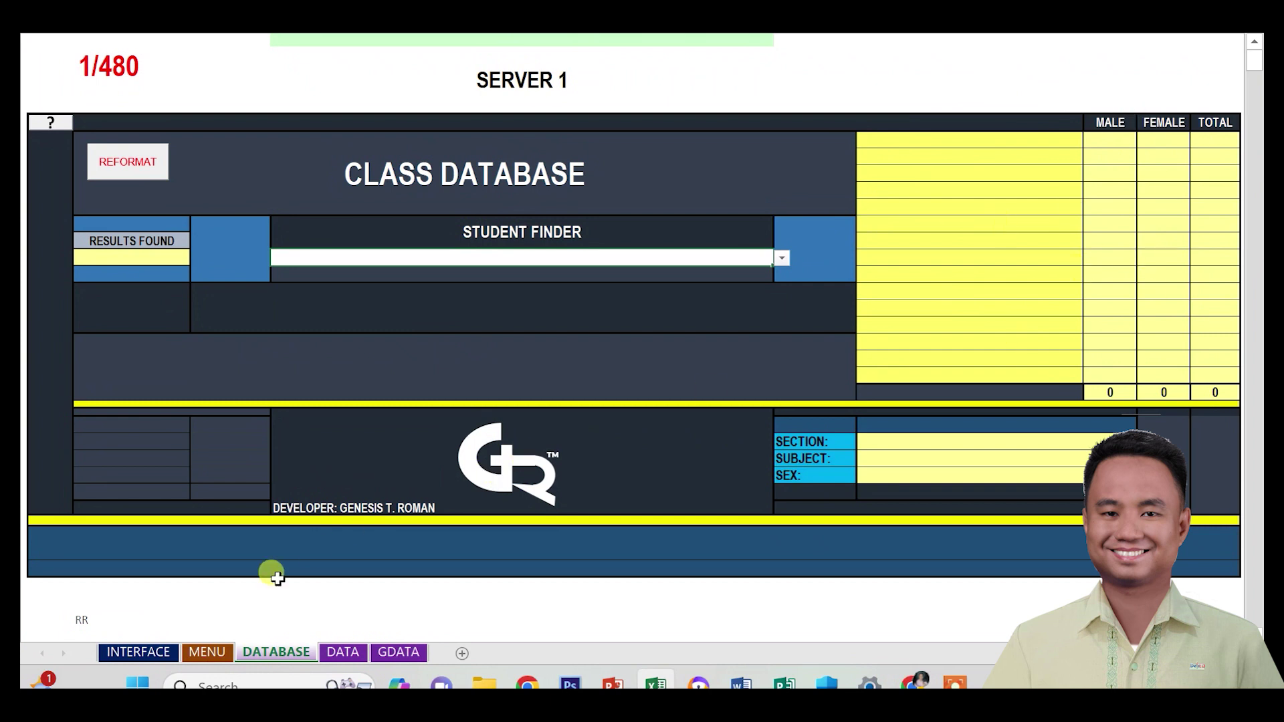
click(138, 652)
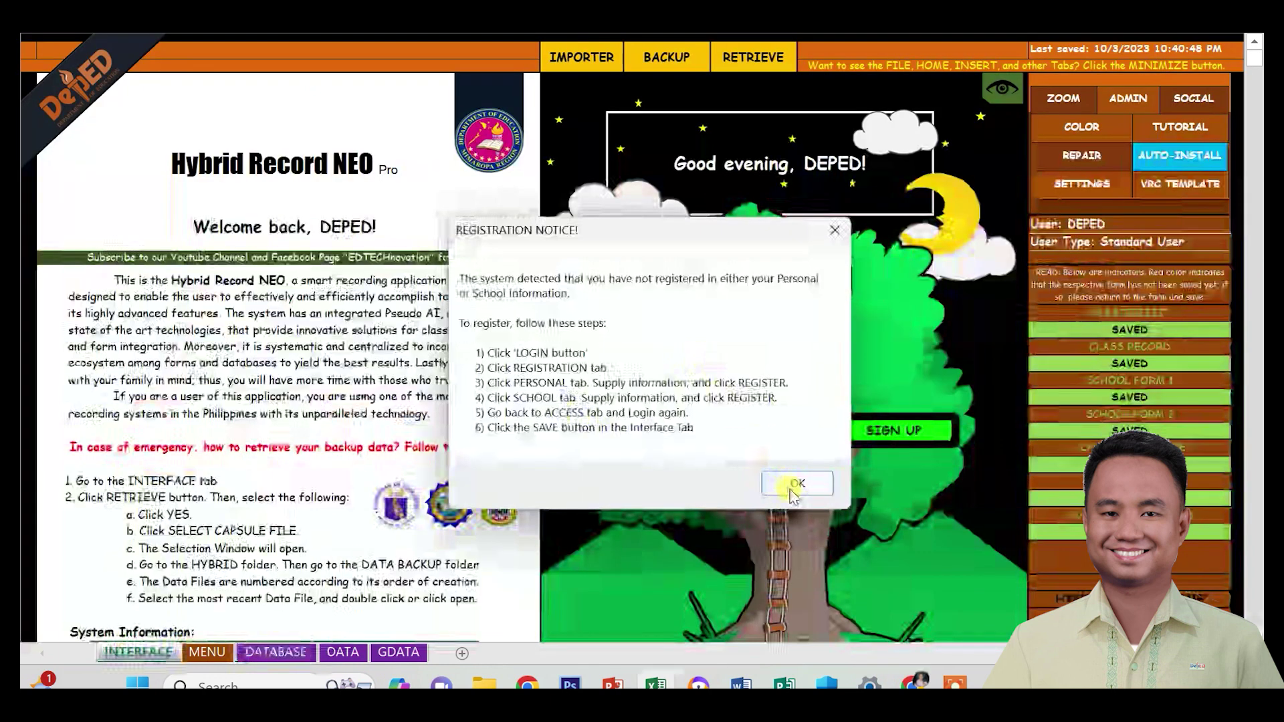
click(797, 483)
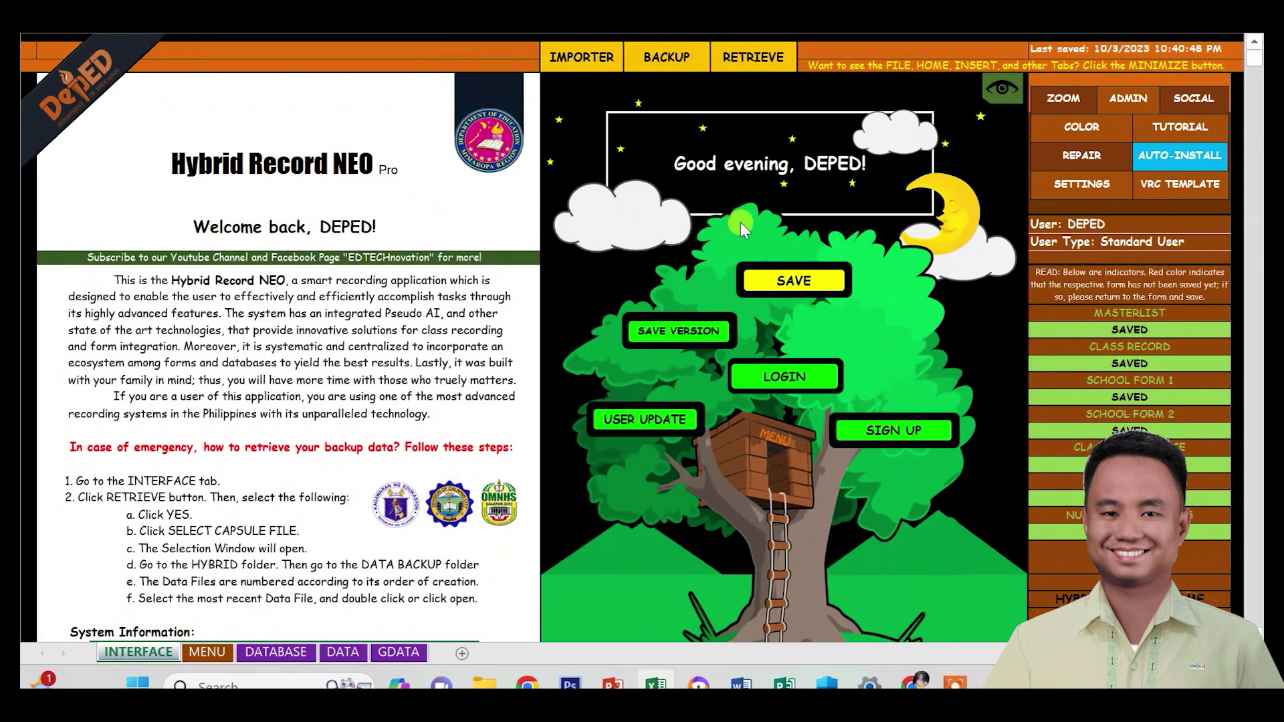
click(757, 59)
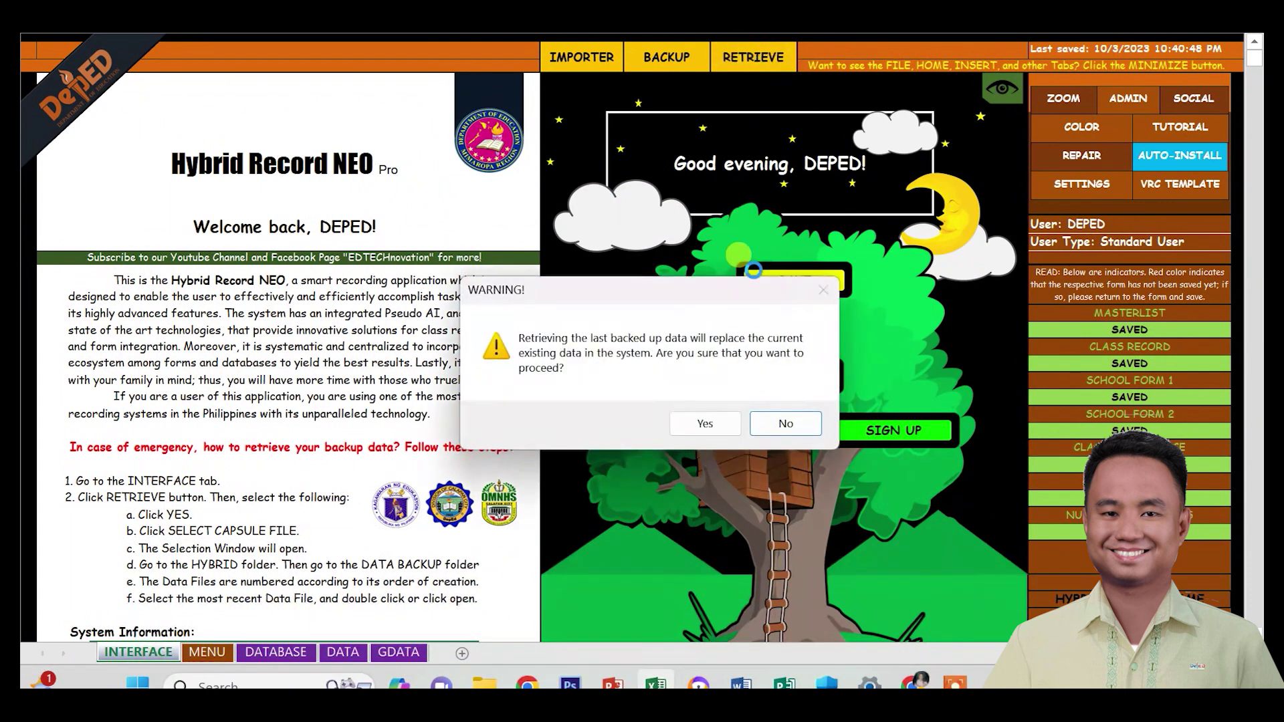
click(705, 421)
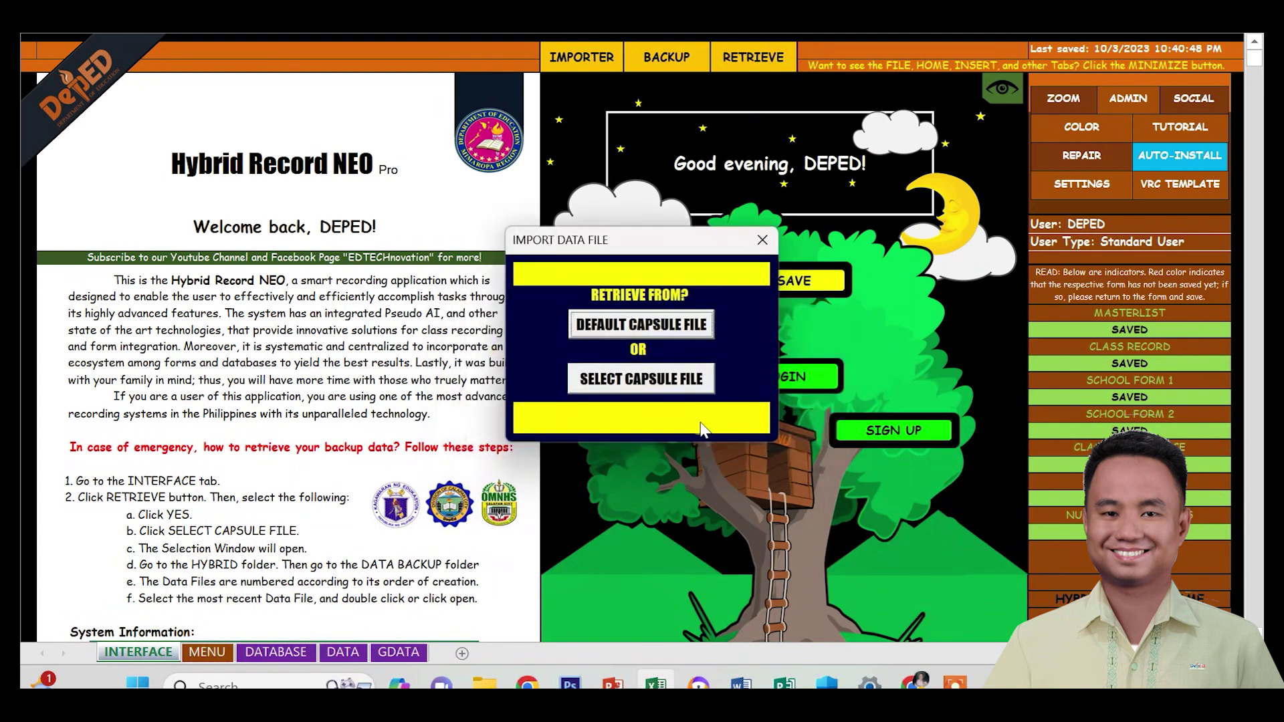
Restore from the DEFAULT CAPSULE FILE and log back in with the username and password.
click(640, 327)
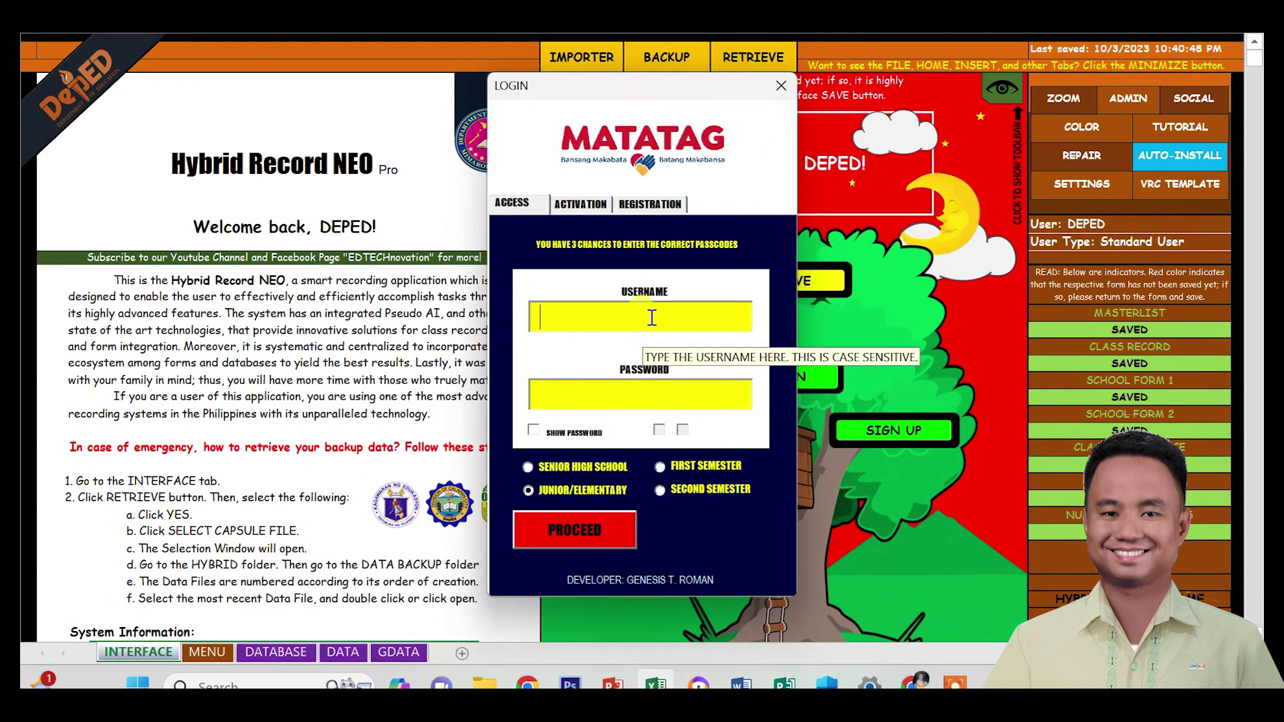
text(DEPED)
key(Tab)
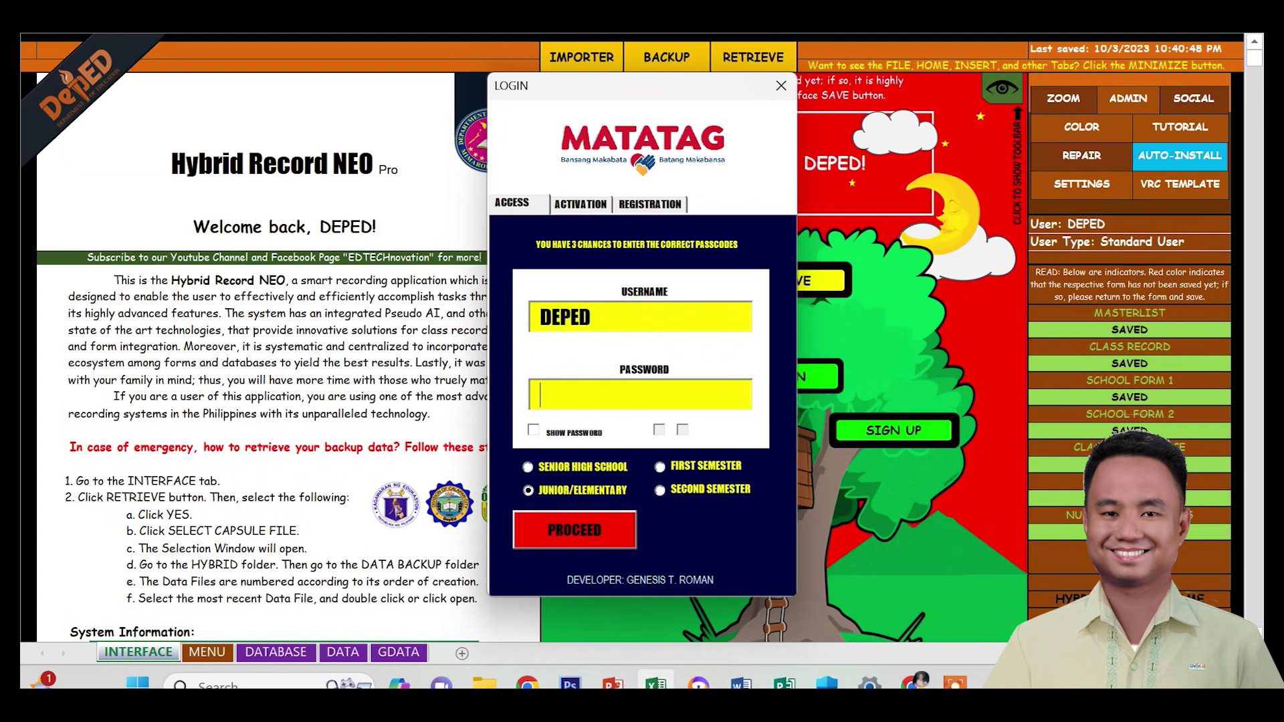
text(1234)
click(568, 522)
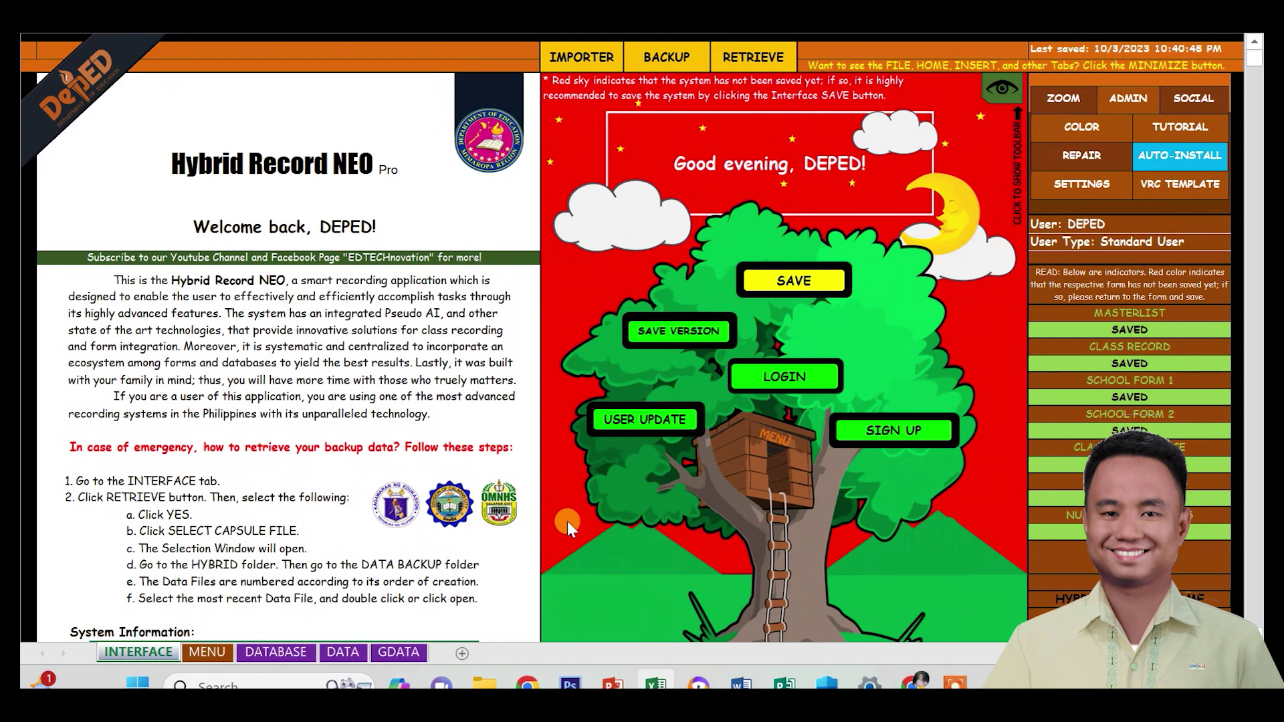
Verify the class database lists the four retrieved RAVEN classes, then save the workbook with a data backup.
click(782, 443)
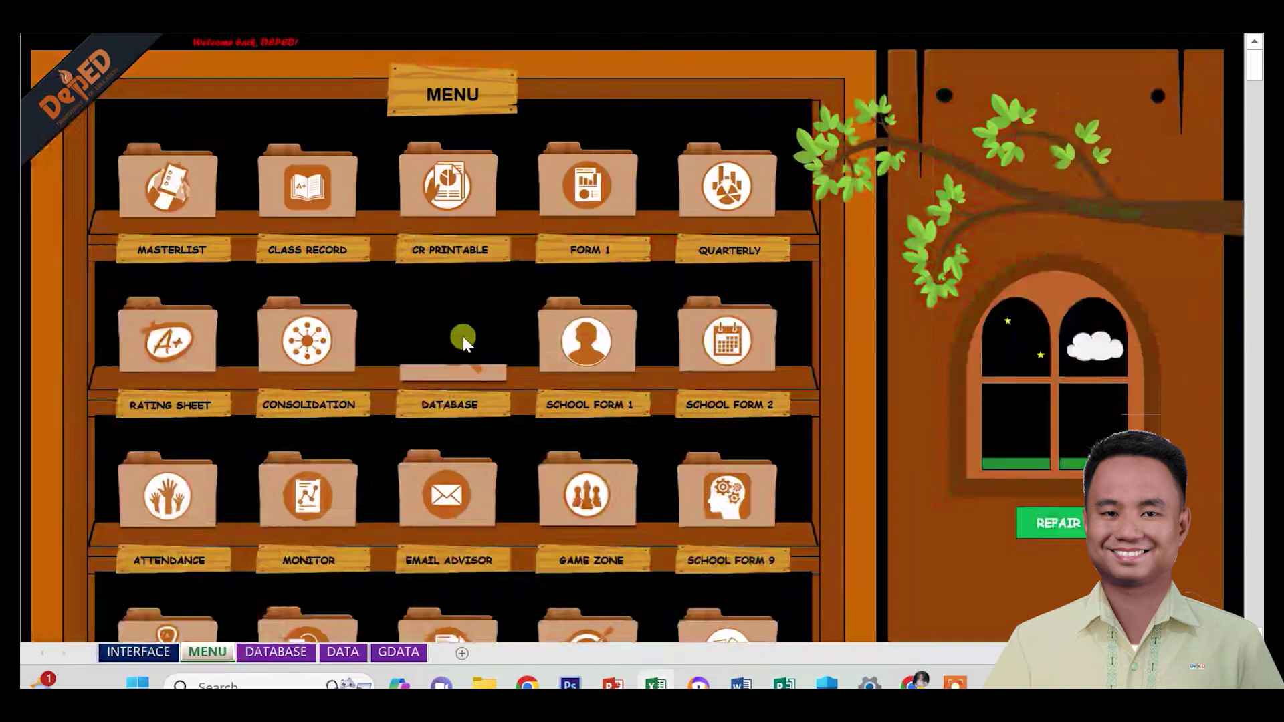
click(462, 336)
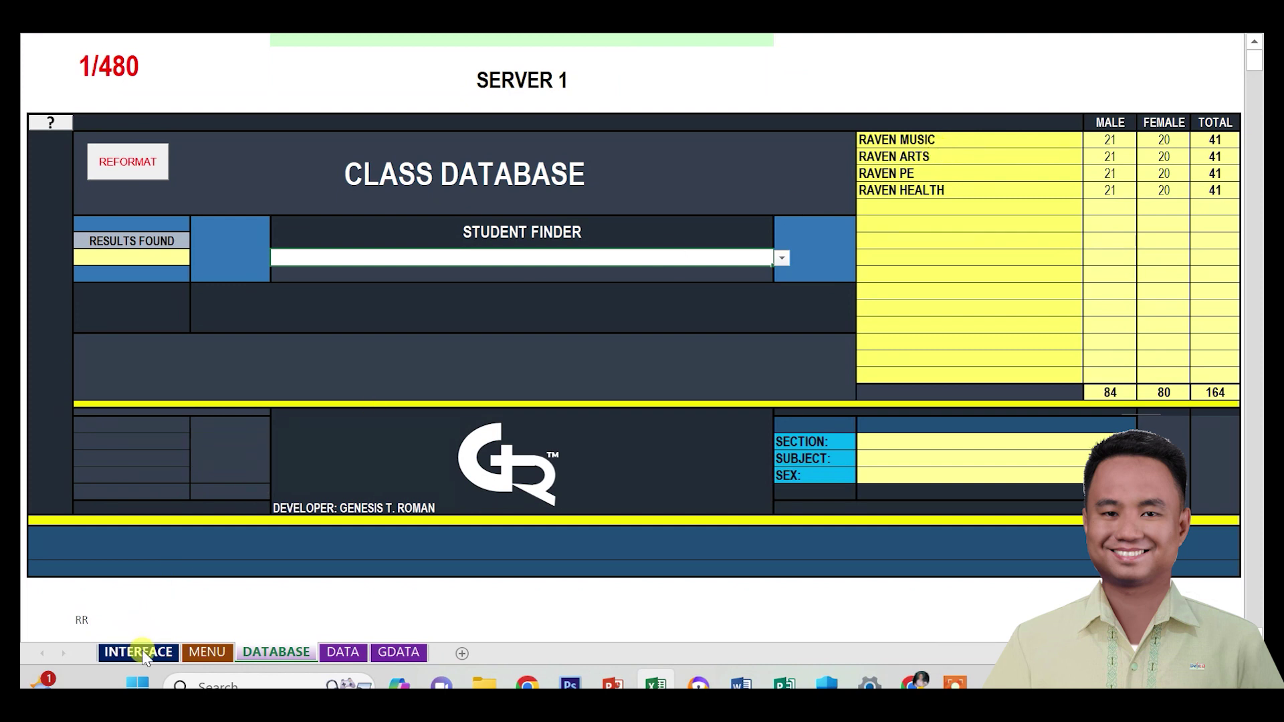
click(136, 653)
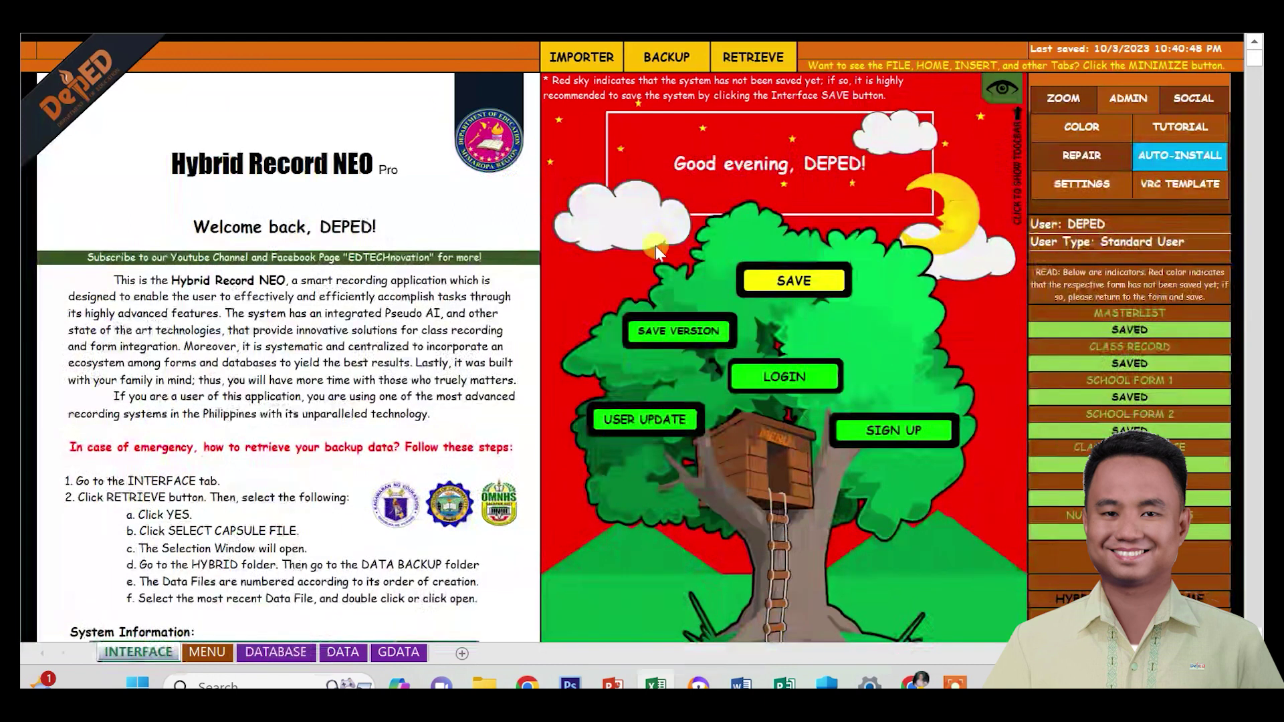
click(794, 279)
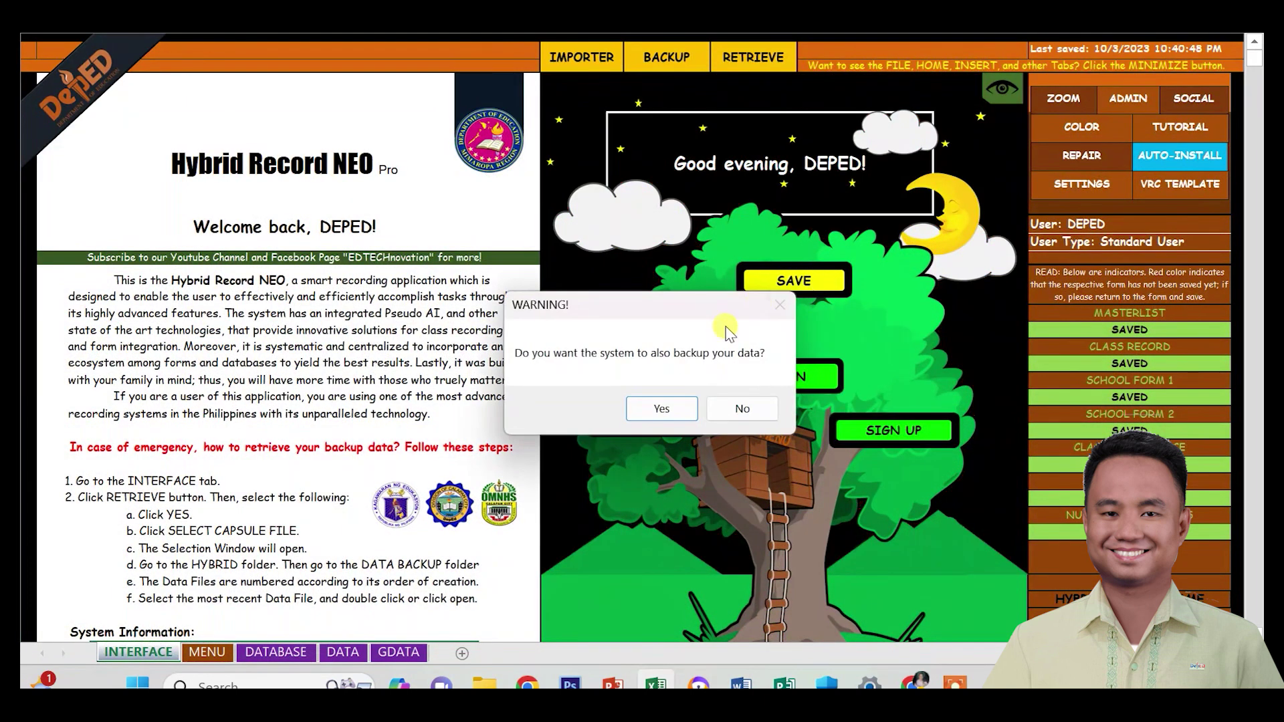
click(661, 412)
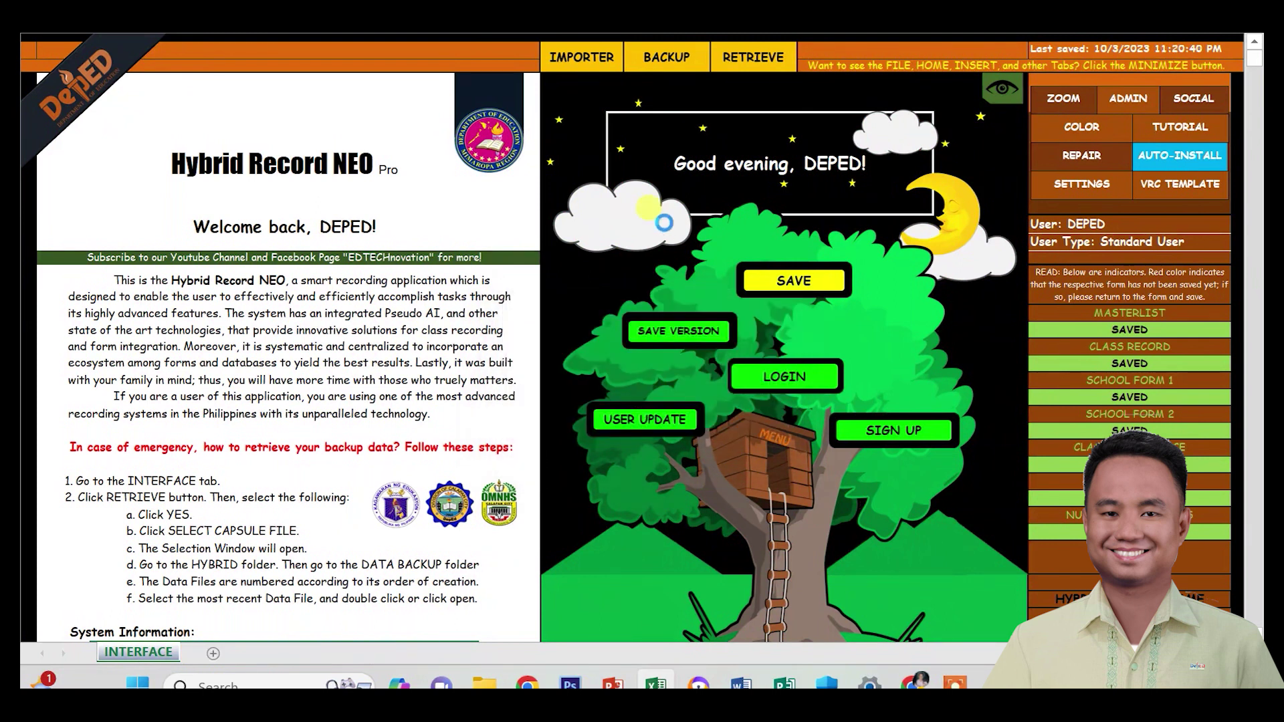